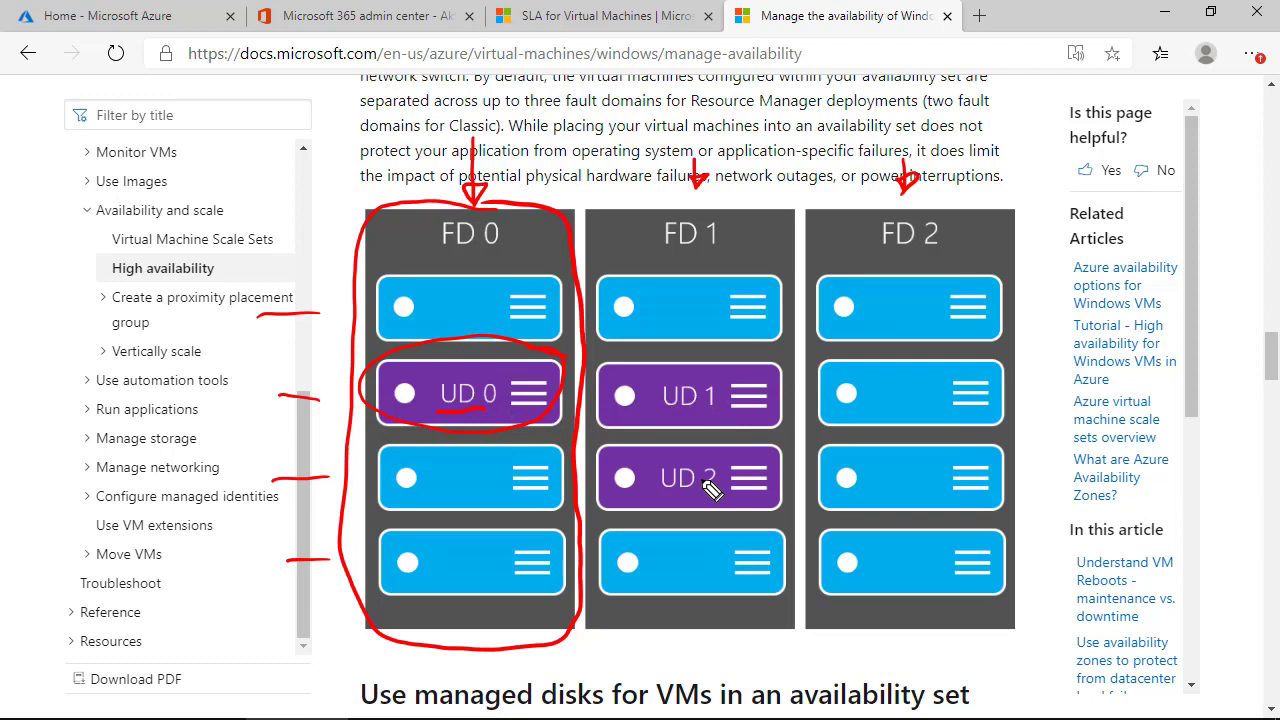
left_click_drag(480, 346, 477, 374)
left_click_drag(708, 338, 710, 392)
key("Escape")
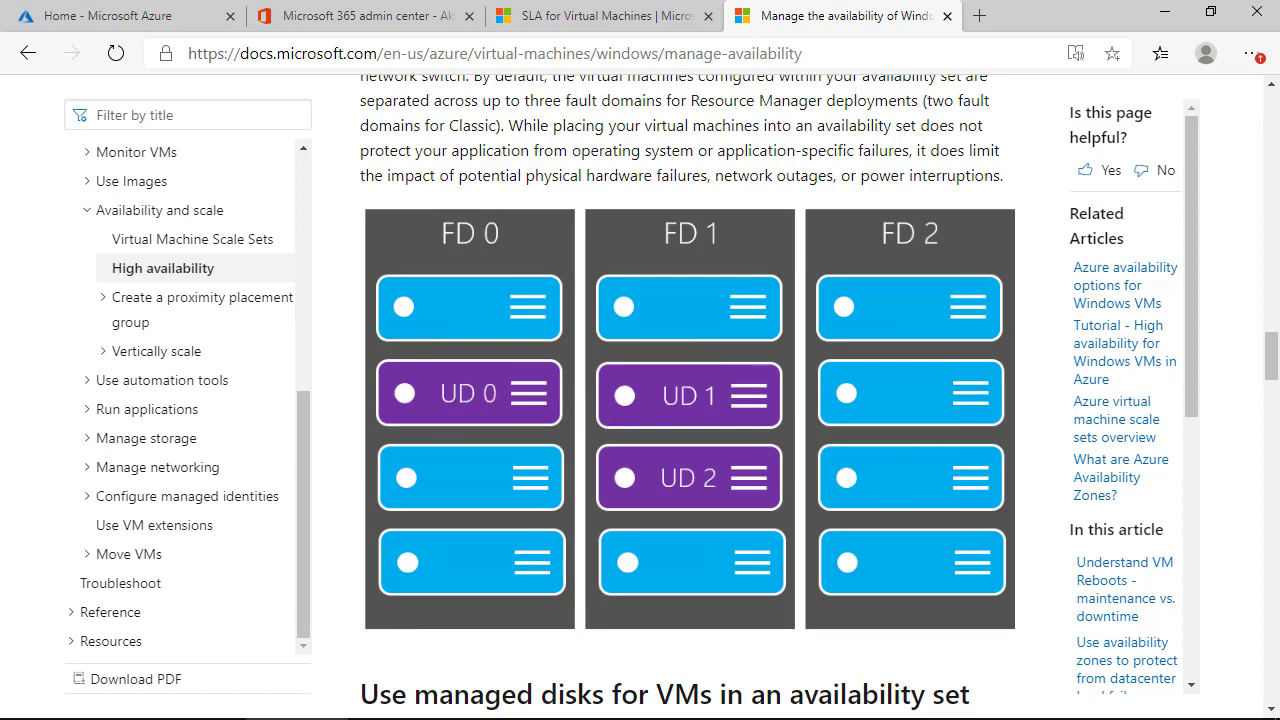
Step: Switch from the documentation page to the Azure portal and open the list of virtual machines
left_click(1168, 13)
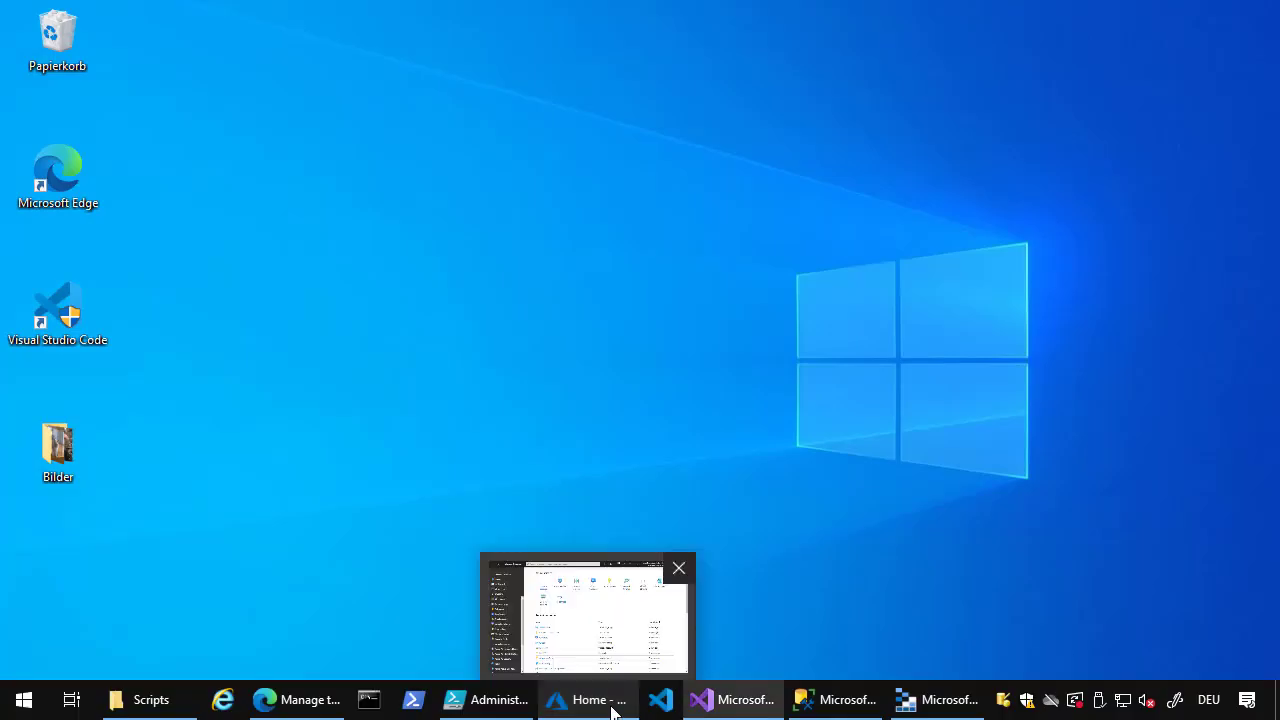
left_click(610, 705)
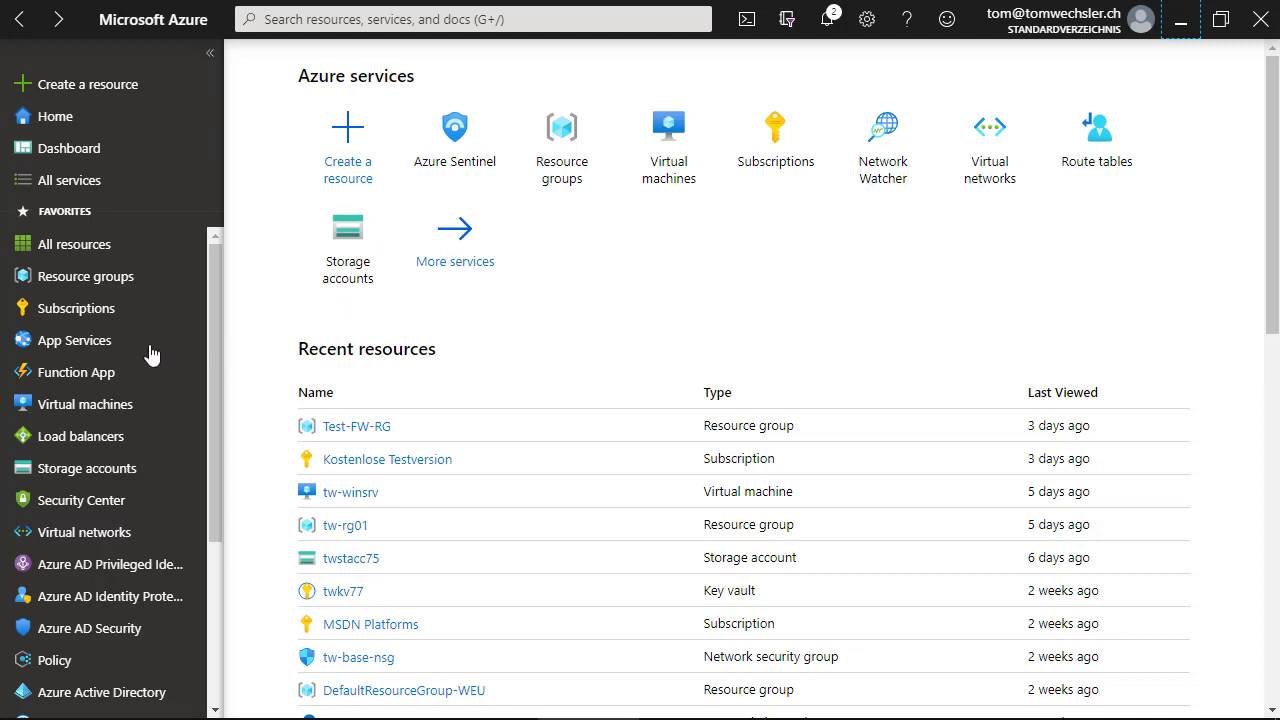
left_click(93, 410)
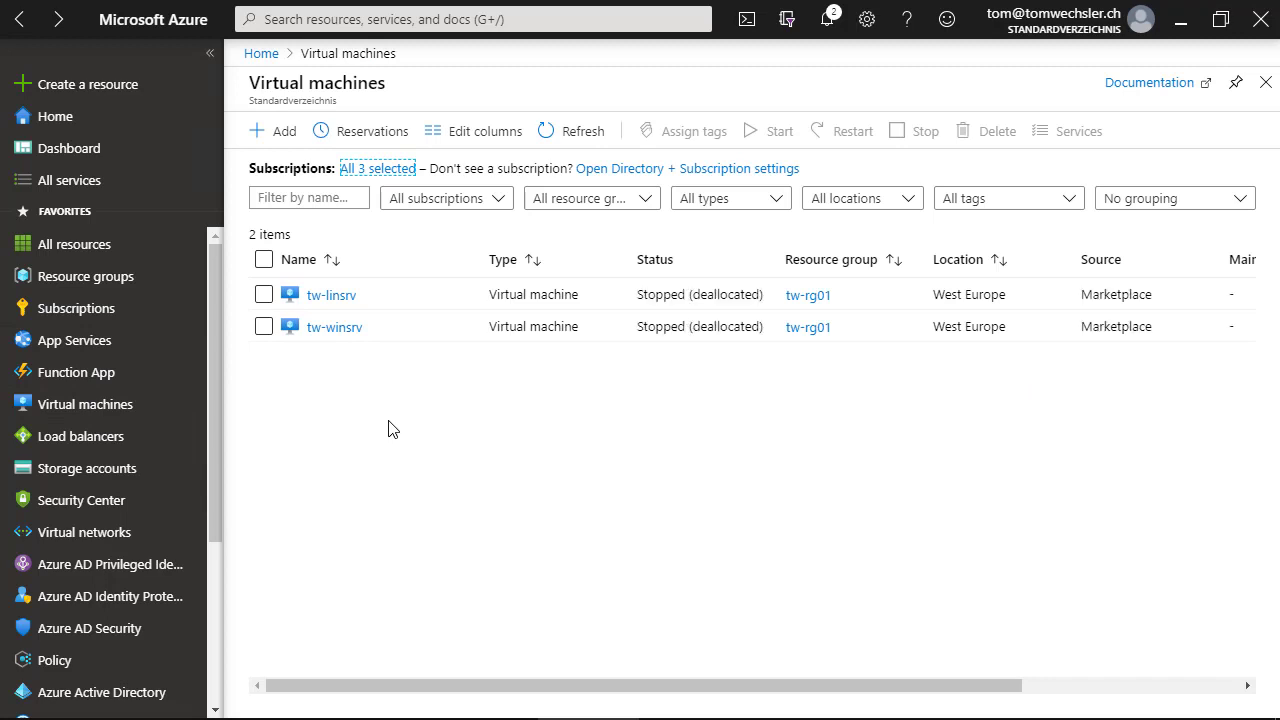
Step: Open the Availability + scaling settings of the virtual machine tw-winsrv
left_click(340, 335)
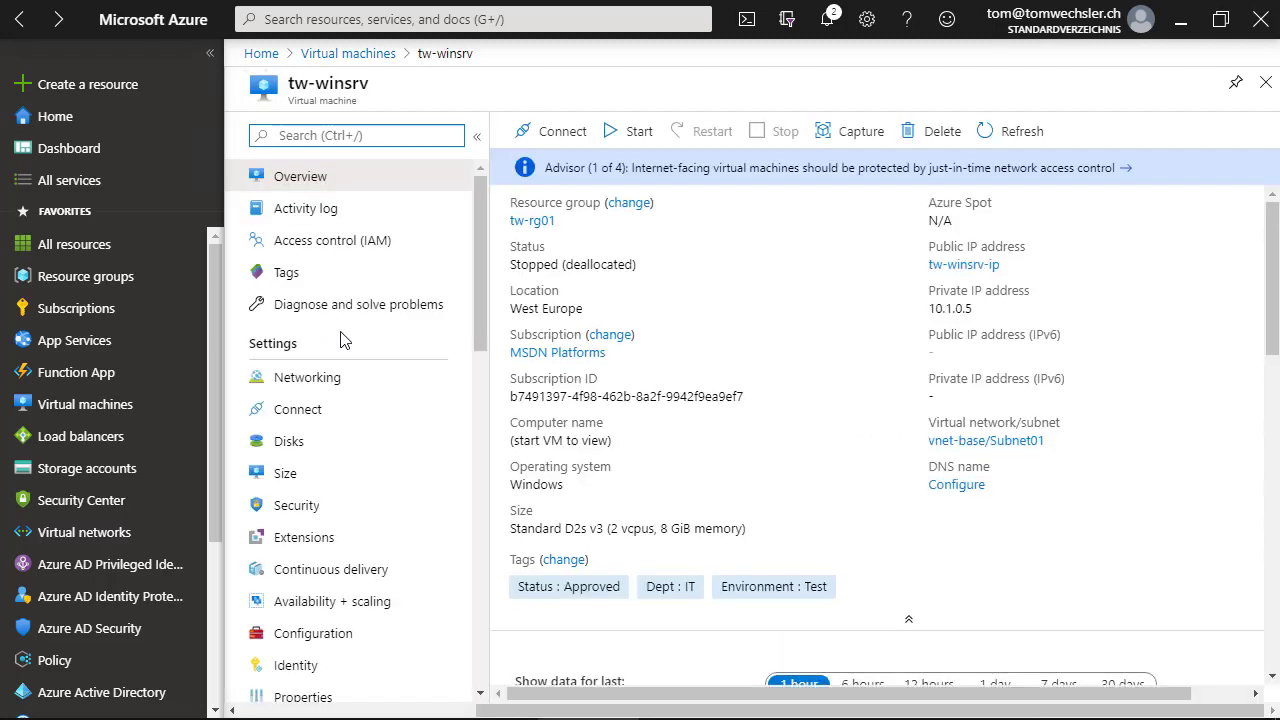
scroll(340, 340, "down", 2)
scroll(340, 340, "down", 1)
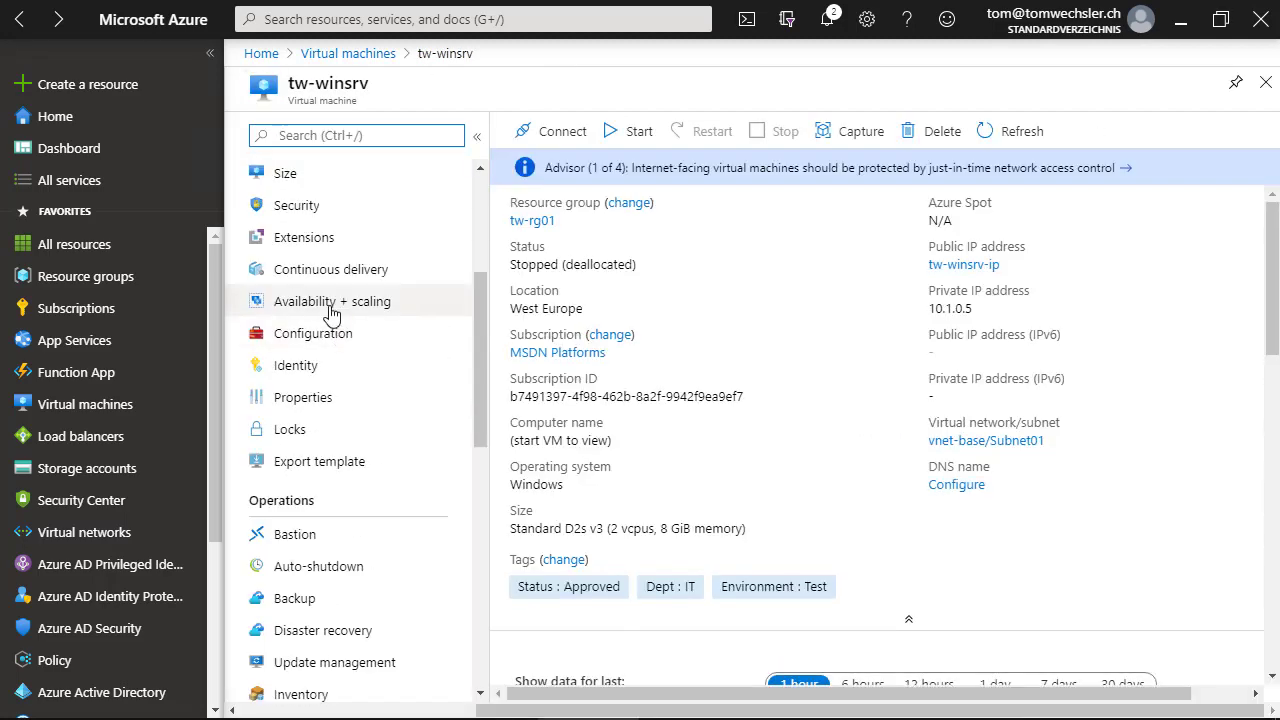
left_click(332, 312)
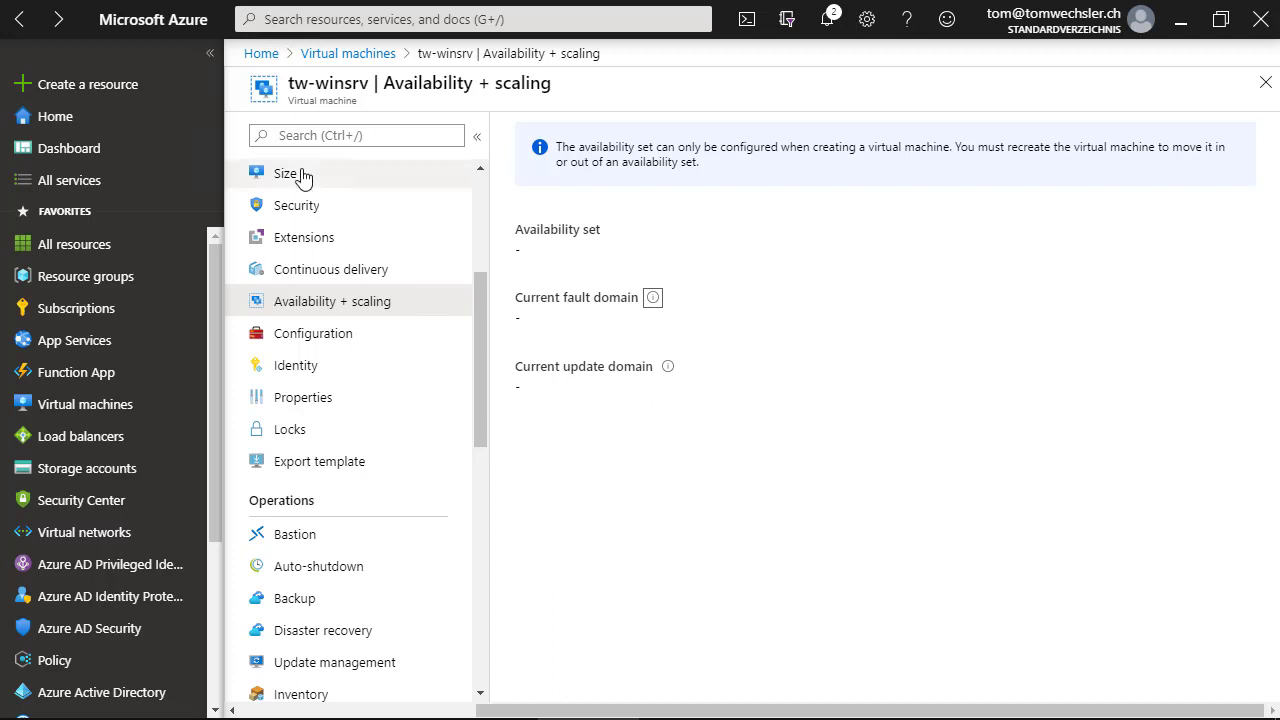
Step: Search the Marketplace for "avail" and start creating an Availability Set resource
left_click(62, 87)
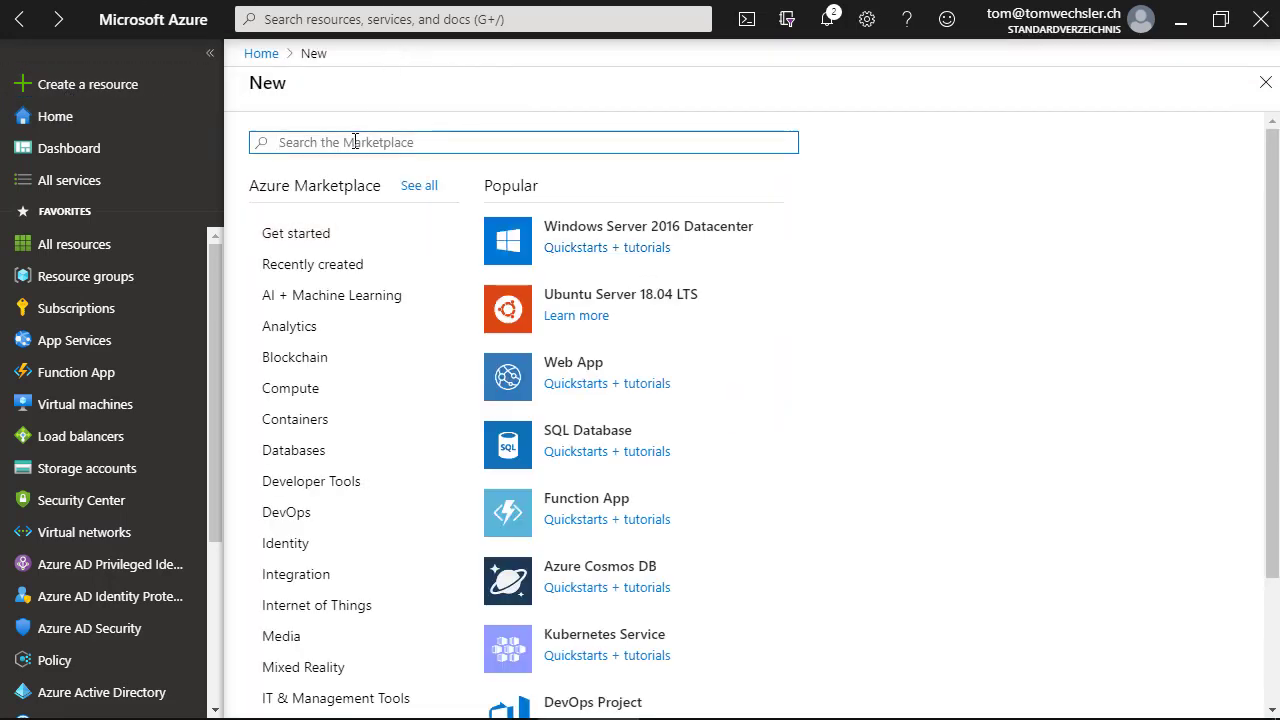
type("avail")
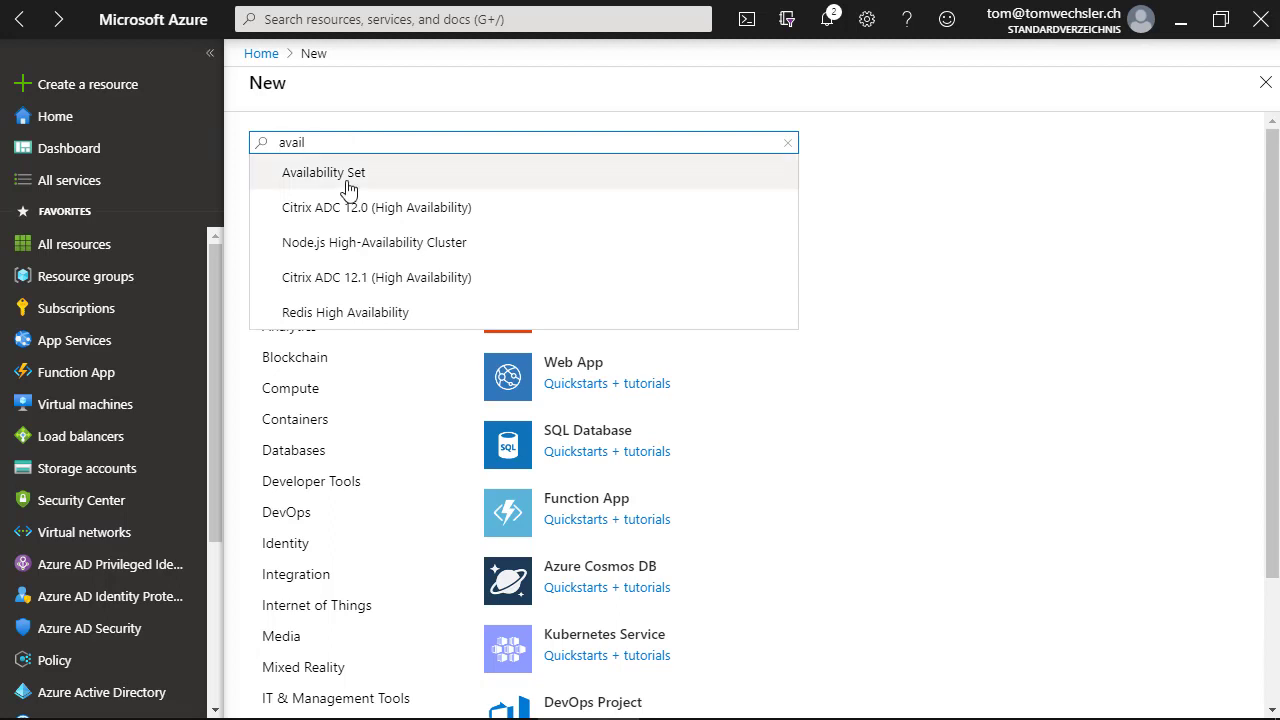
left_click(350, 180)
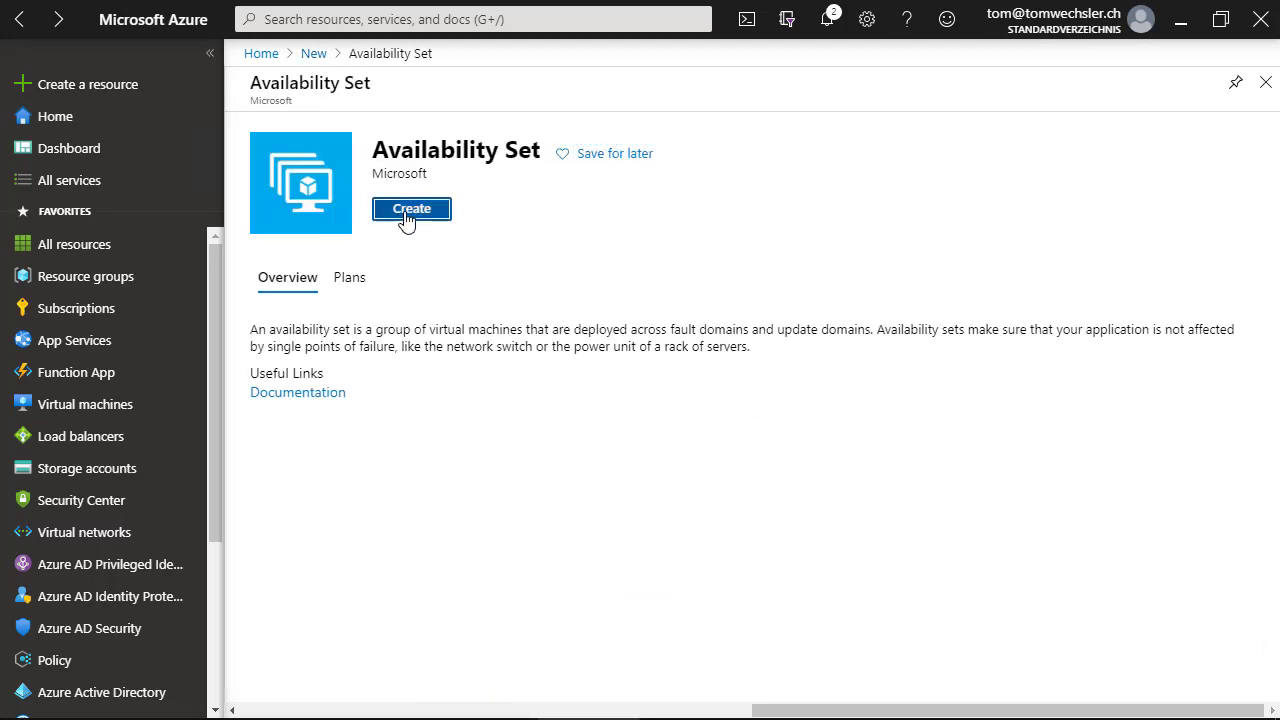
left_click(406, 218)
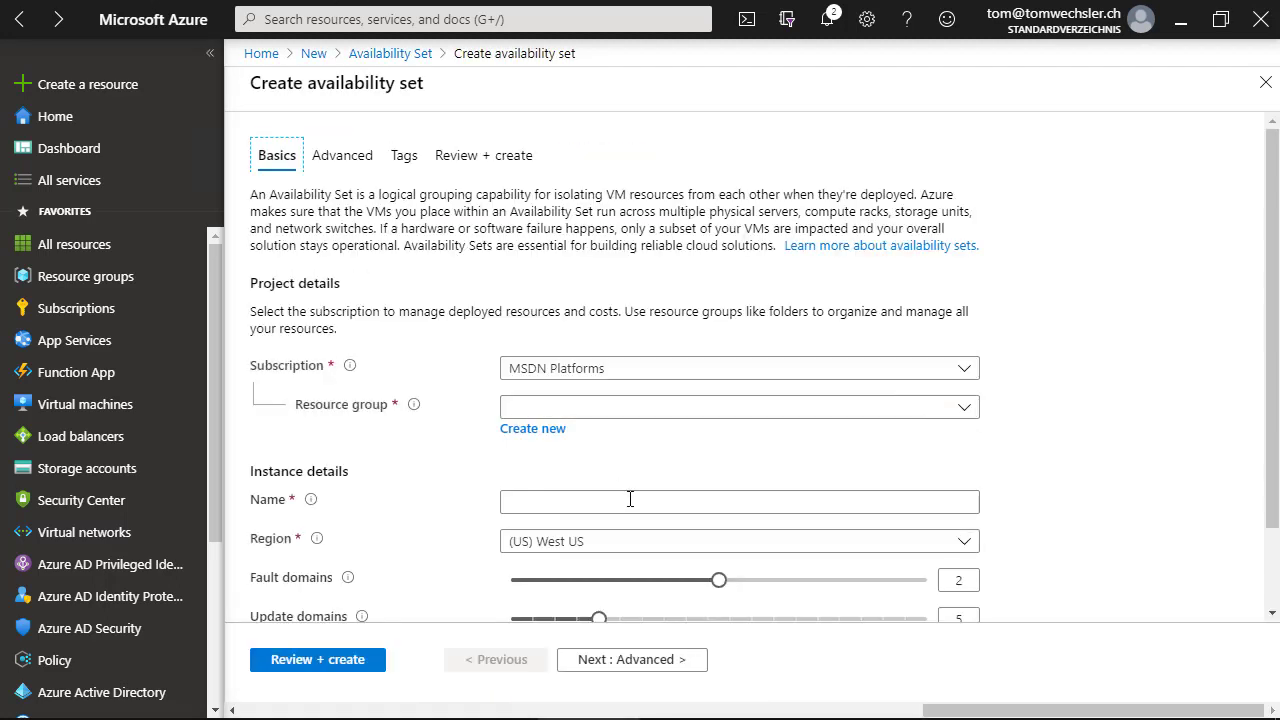
Step: Choose the Kostenlose Testversion subscription and create a new resource group named tw-avs-rg-01 for the availability set
left_click(616, 372)
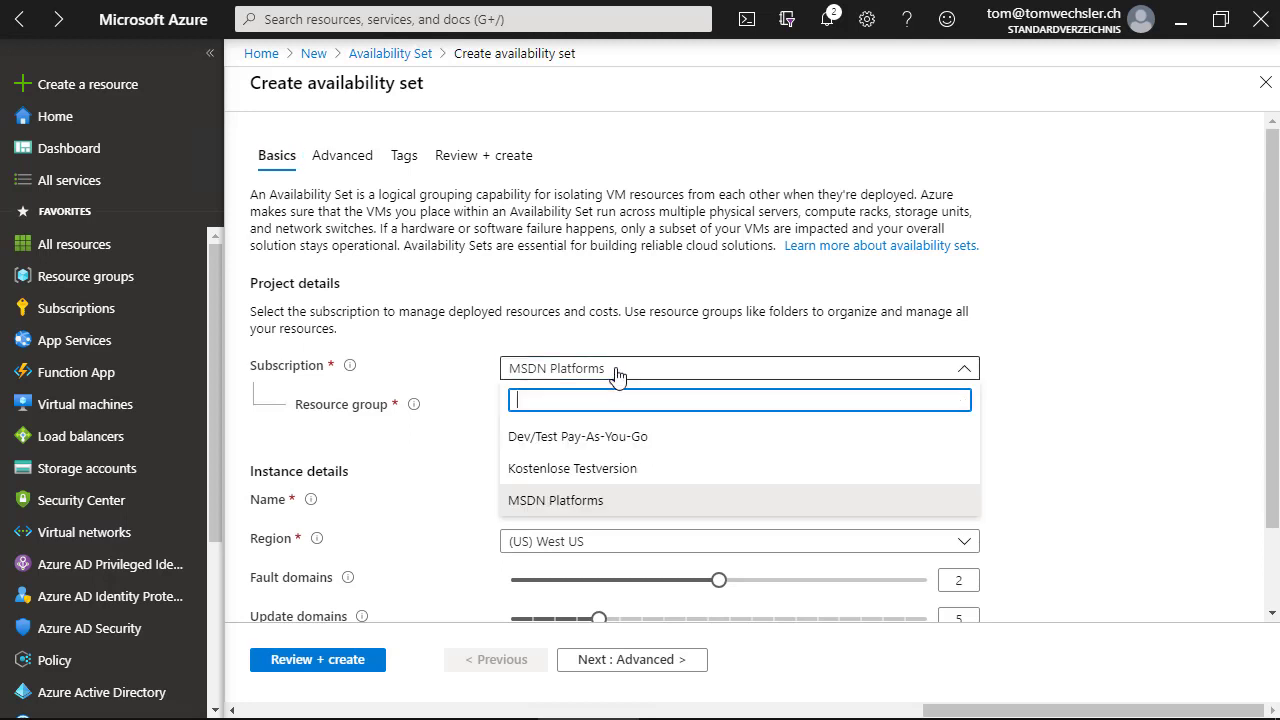
left_click(606, 482)
scroll(375, 400, "down", 1)
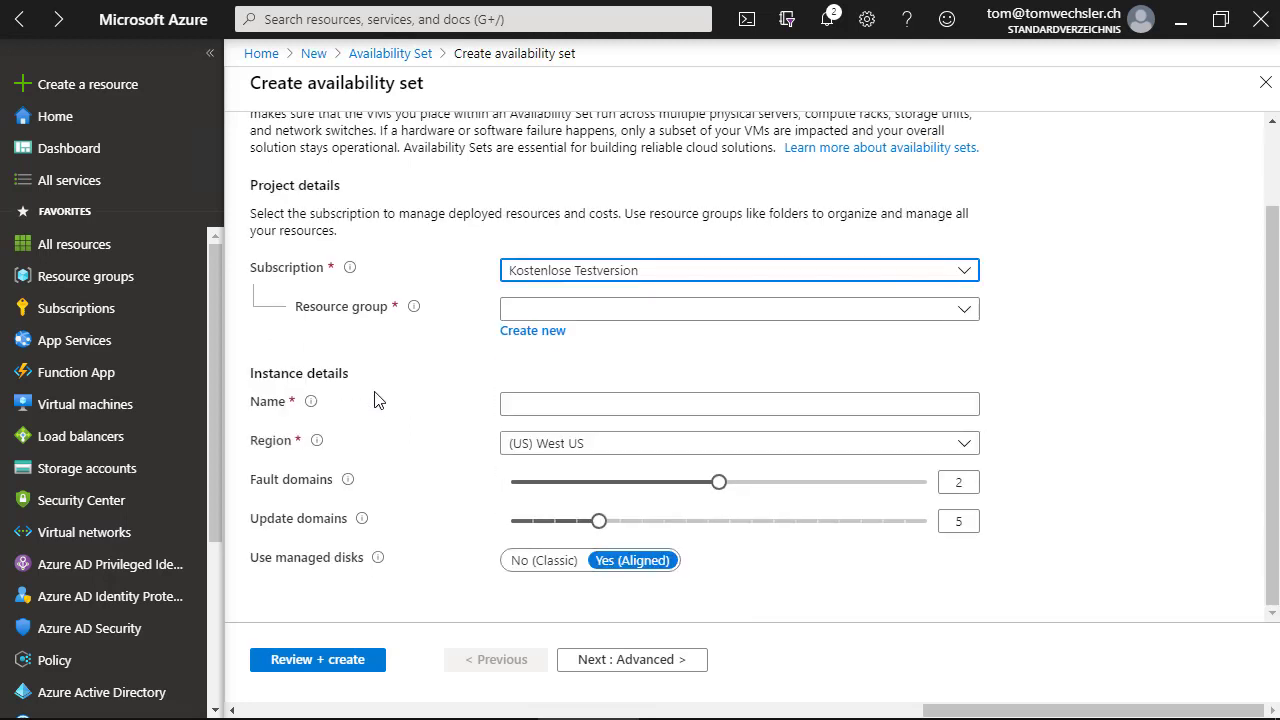
left_click(538, 314)
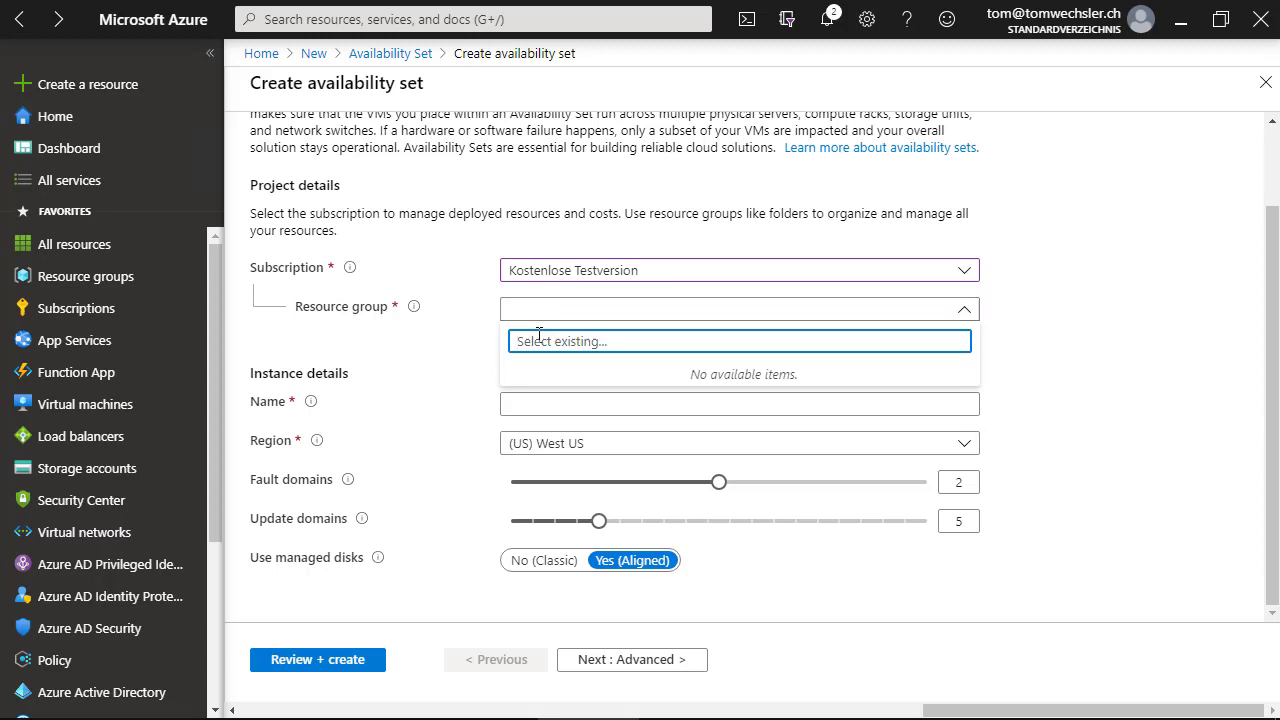
left_click(480, 322)
left_click(533, 332)
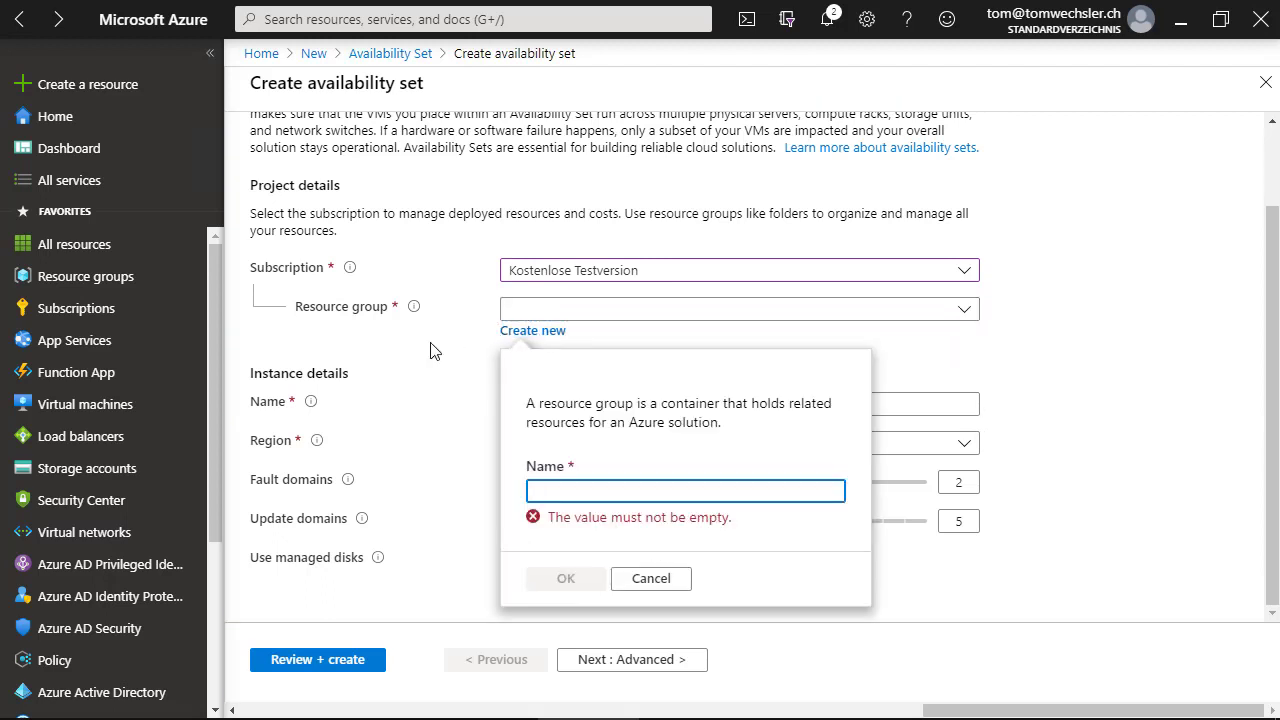
type("tw")
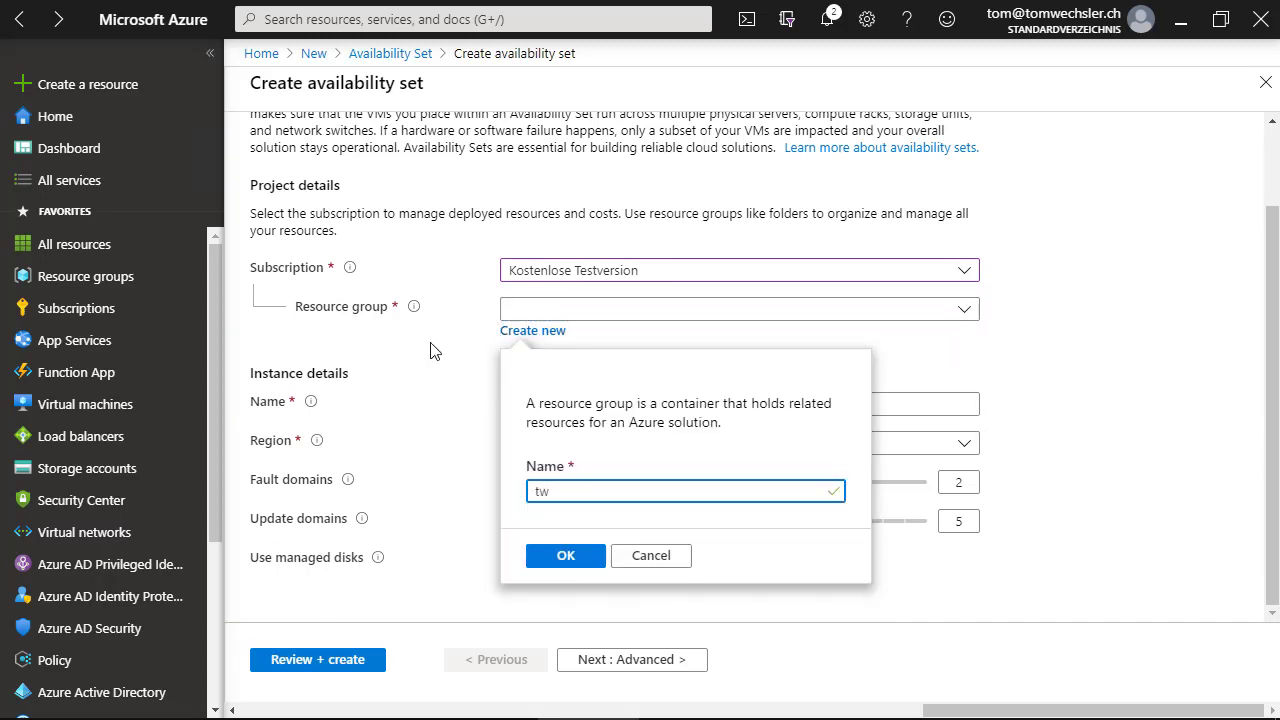
type("-avs-rg-01")
left_click(566, 558)
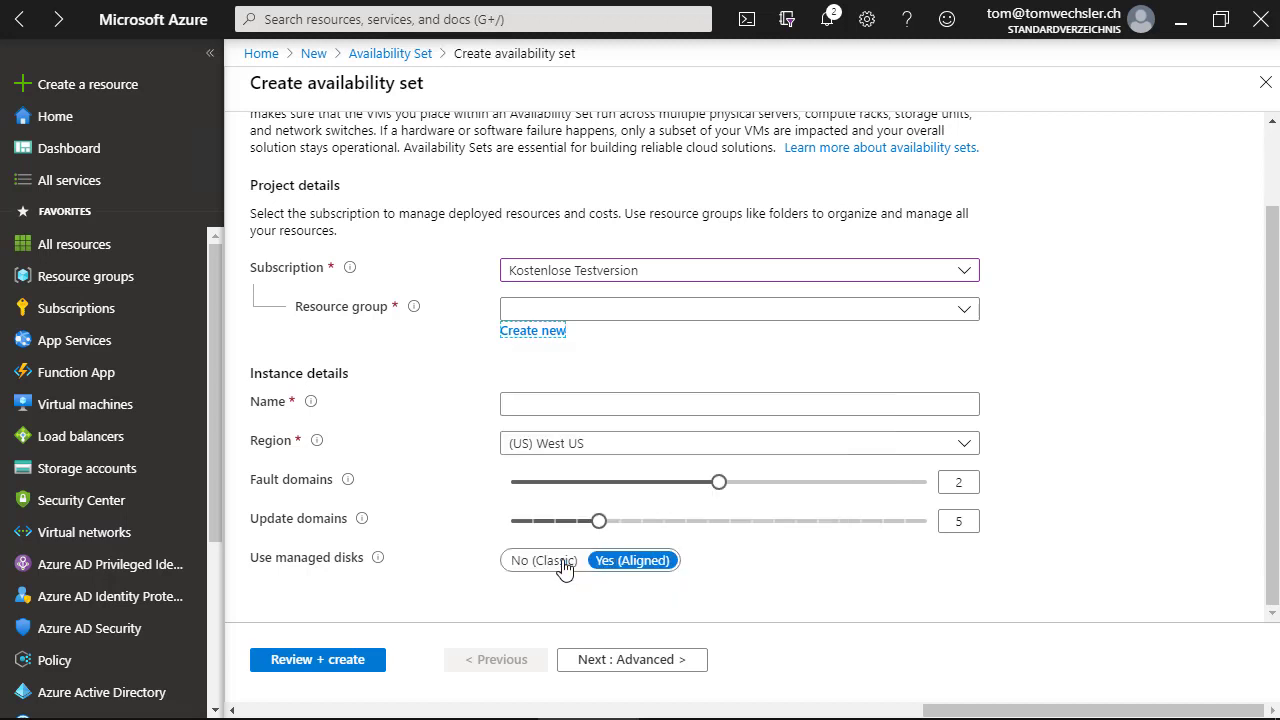
Step: Name the availability set twavs75 and set its region to (Europe) West Europe
left_click(549, 404)
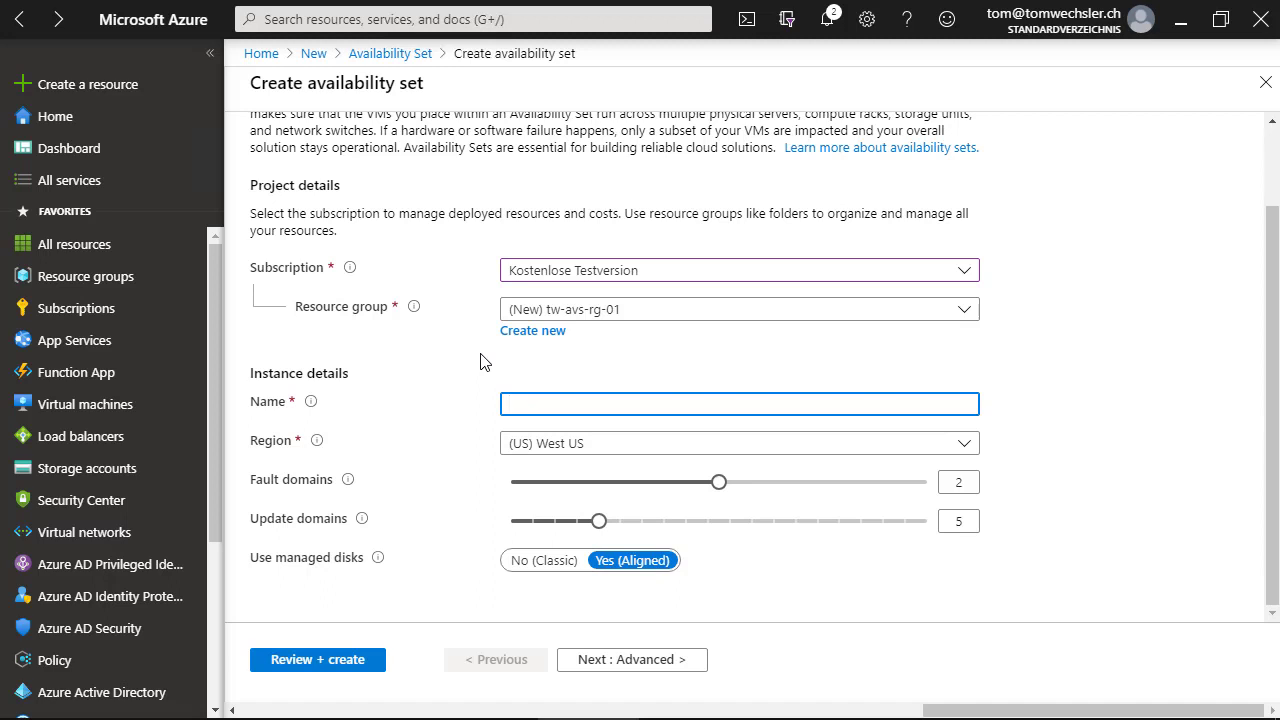
type("twavs75")
left_click(622, 453)
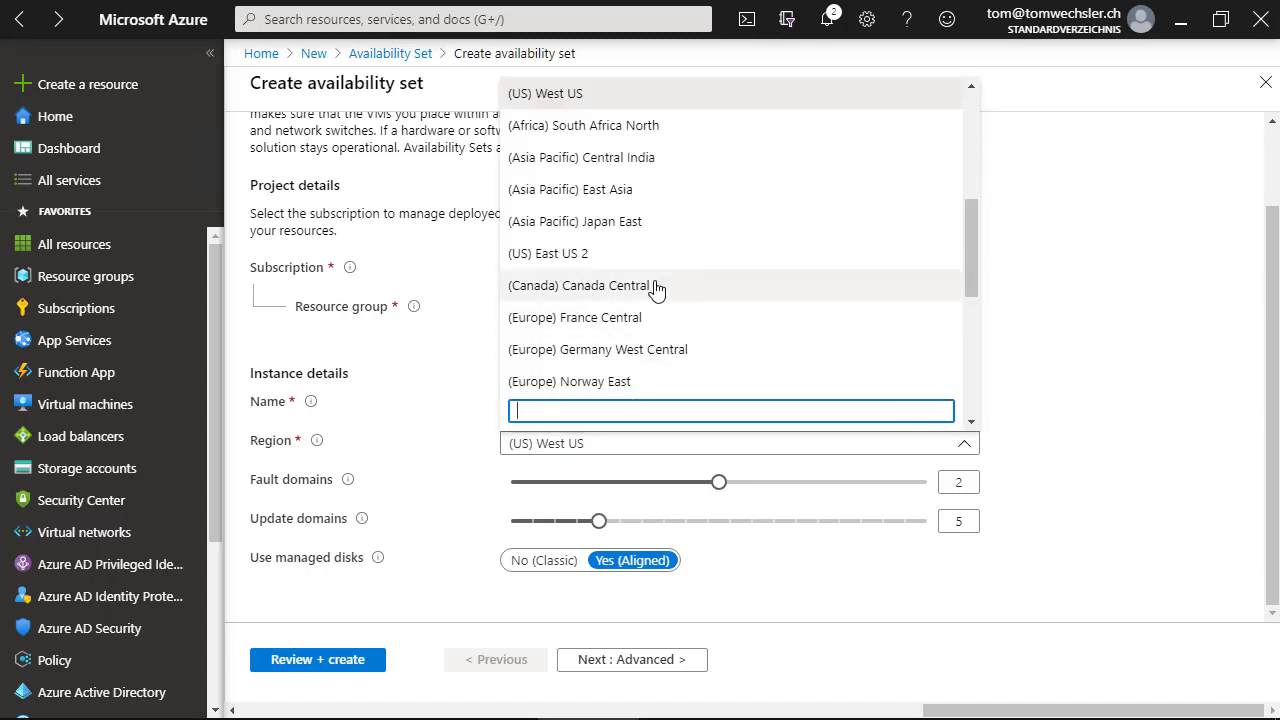
scroll(652, 288, "up", 2)
left_click(648, 196)
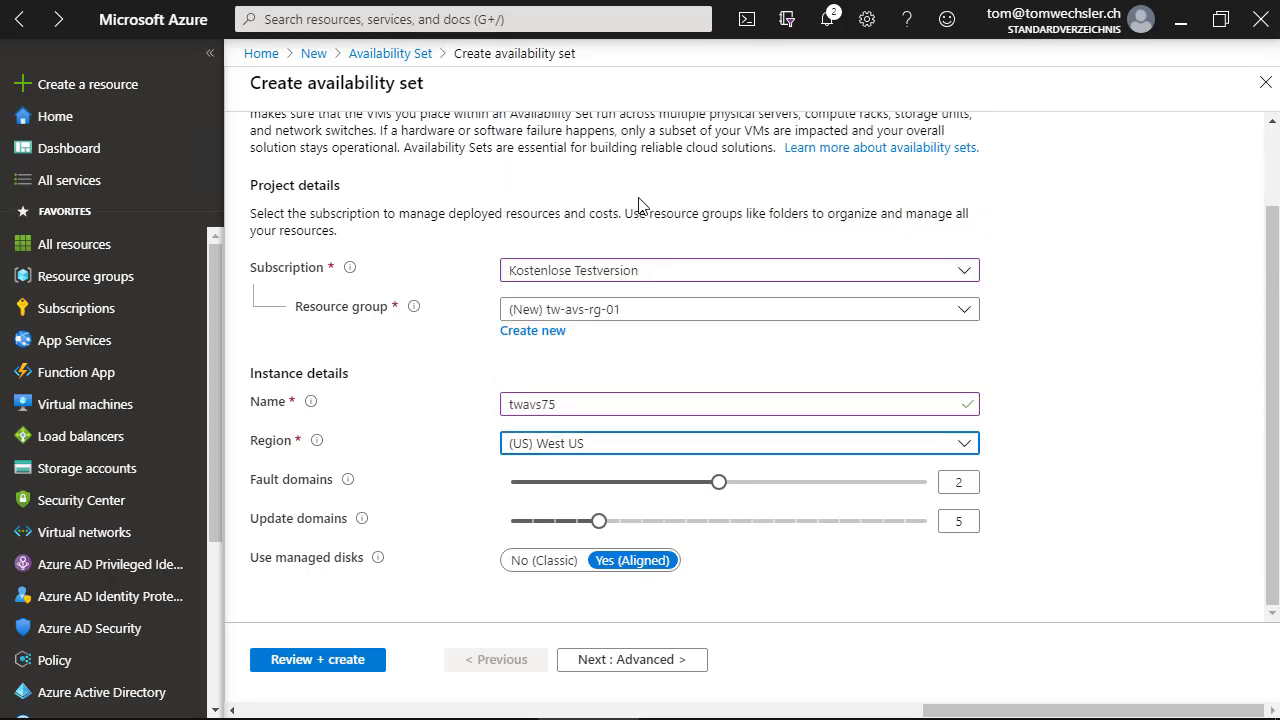
left_click(1083, 333)
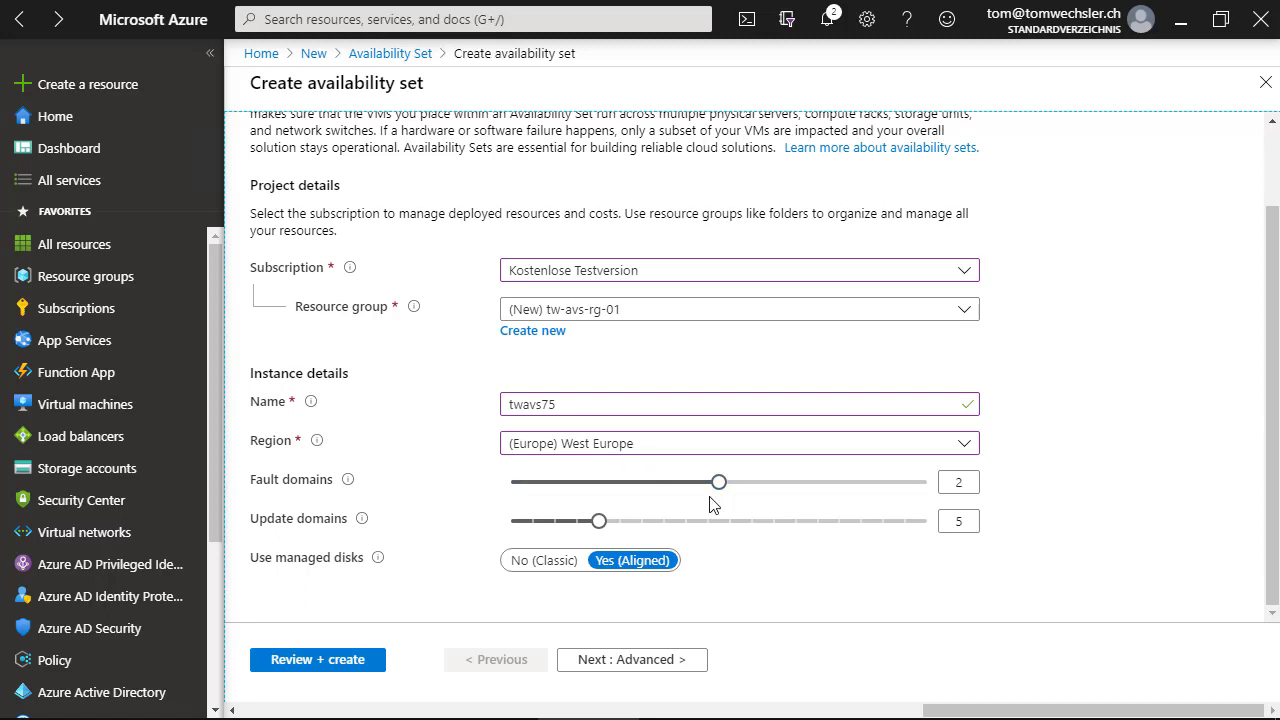
Step: Set the availability set's fault domains to 3 and its update domains to 5
left_click_drag(724, 496, 889, 495)
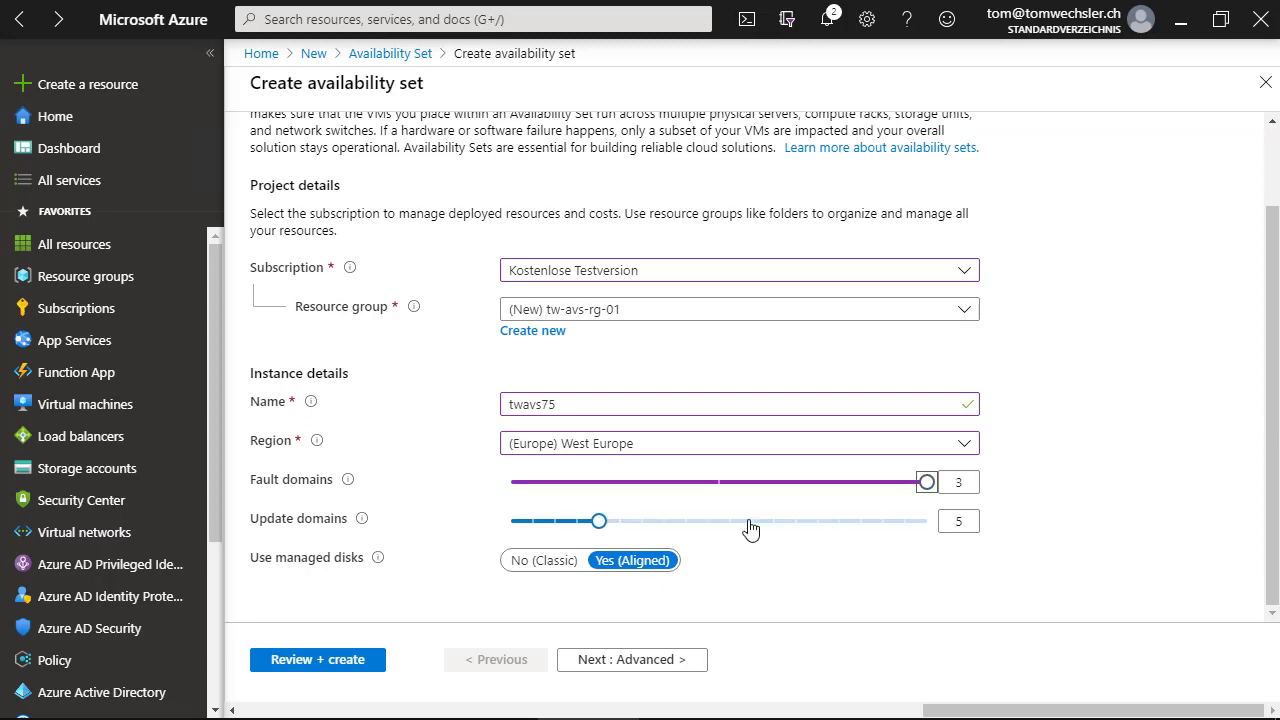
left_click_drag(600, 521, 950, 528)
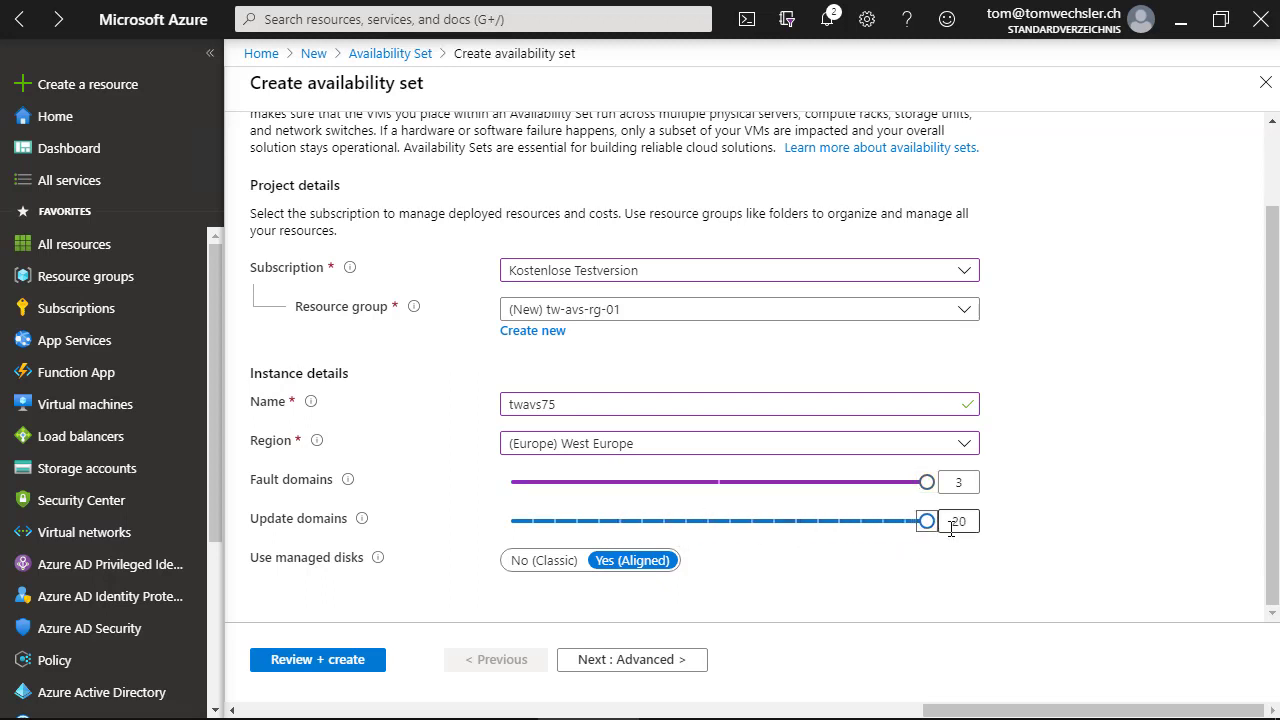
left_click_drag(869, 536, 599, 525)
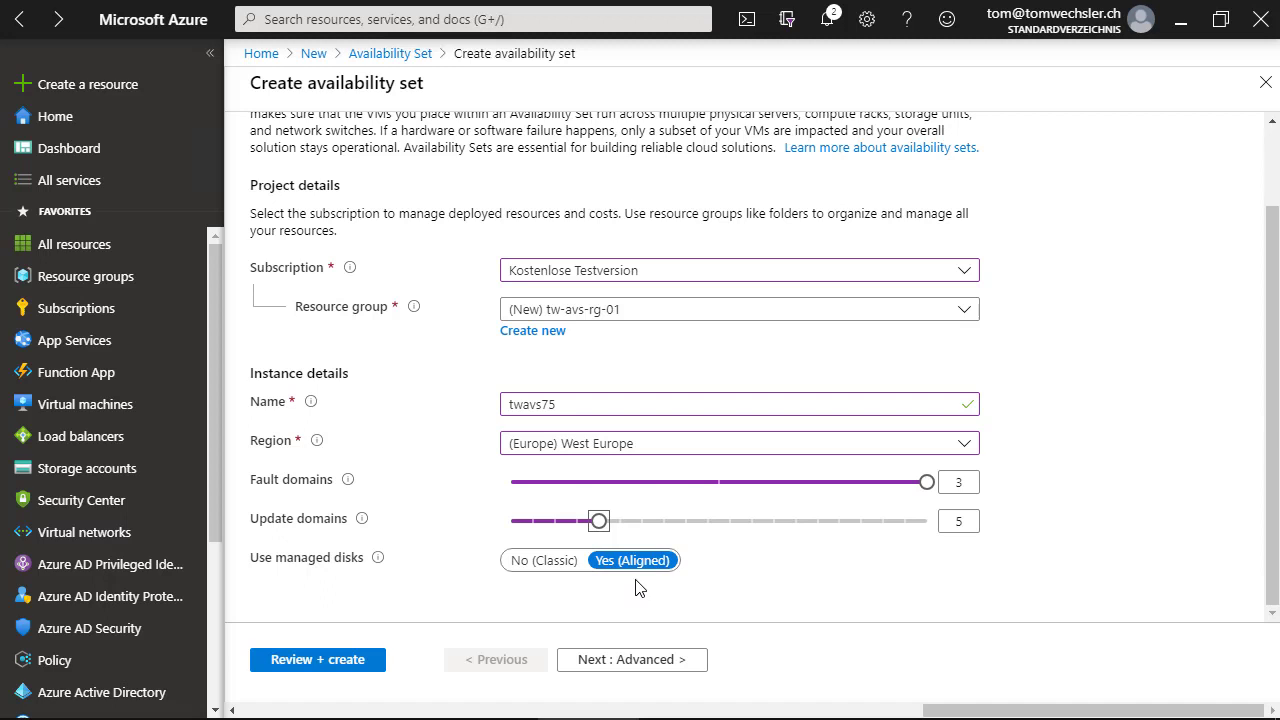
Step: Leave the advanced settings and tags at their defaults, review the configuration, and create the availability set
left_click(638, 662)
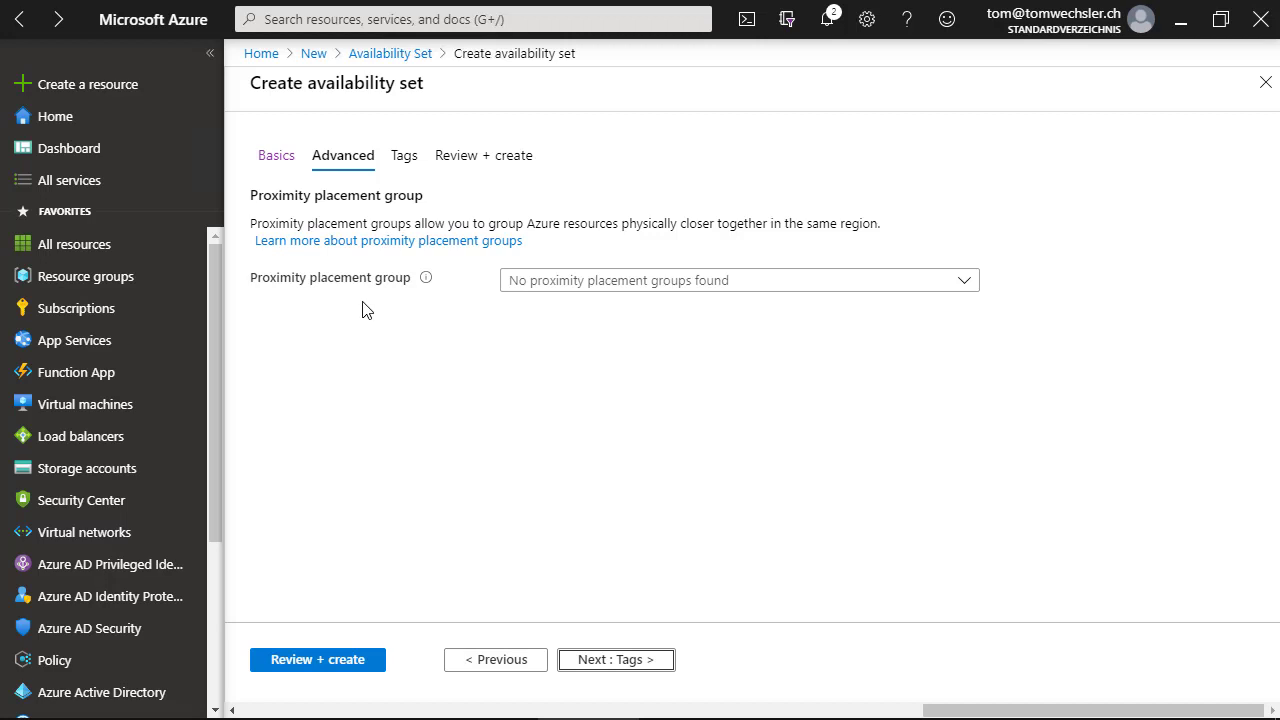
left_click(612, 666)
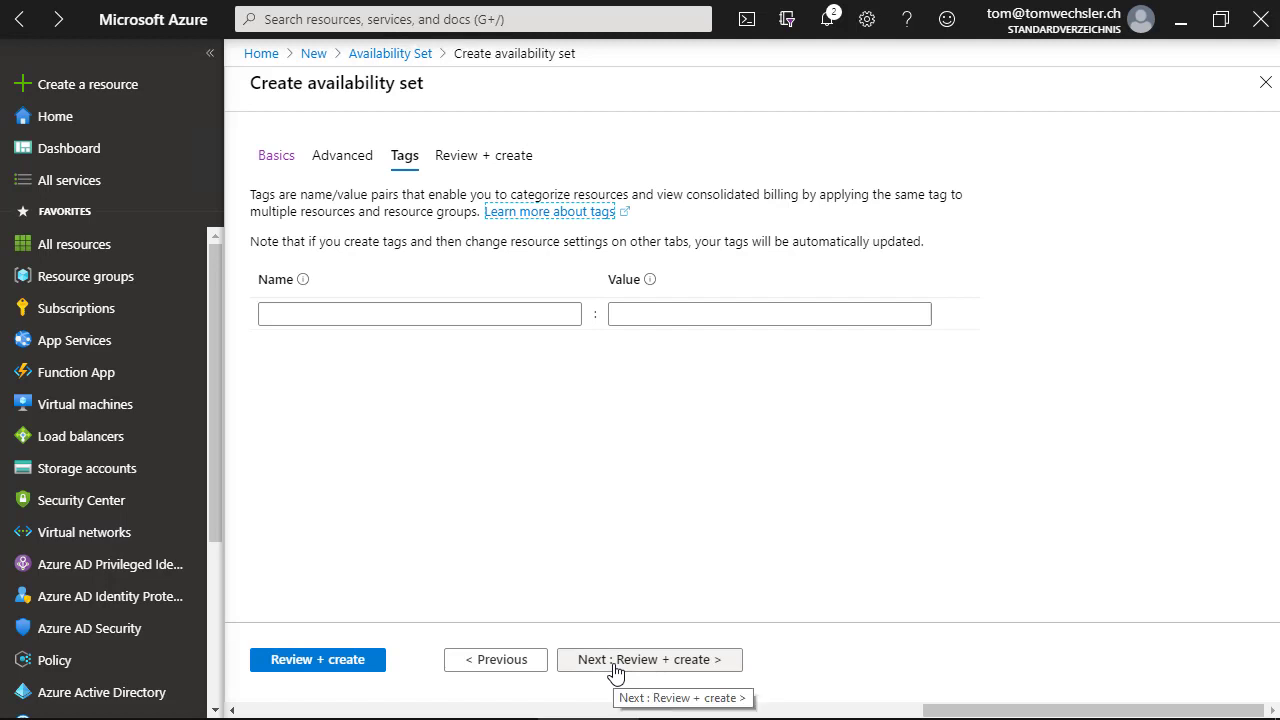
left_click(615, 665)
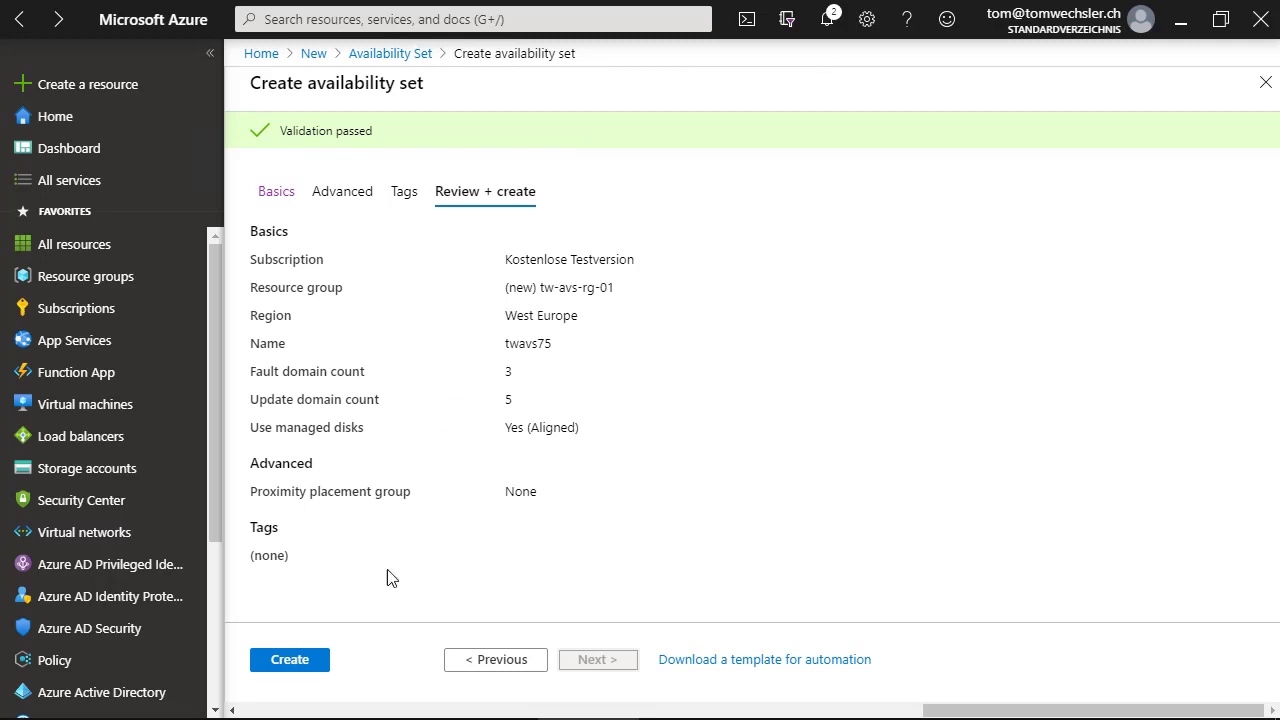
left_click(293, 666)
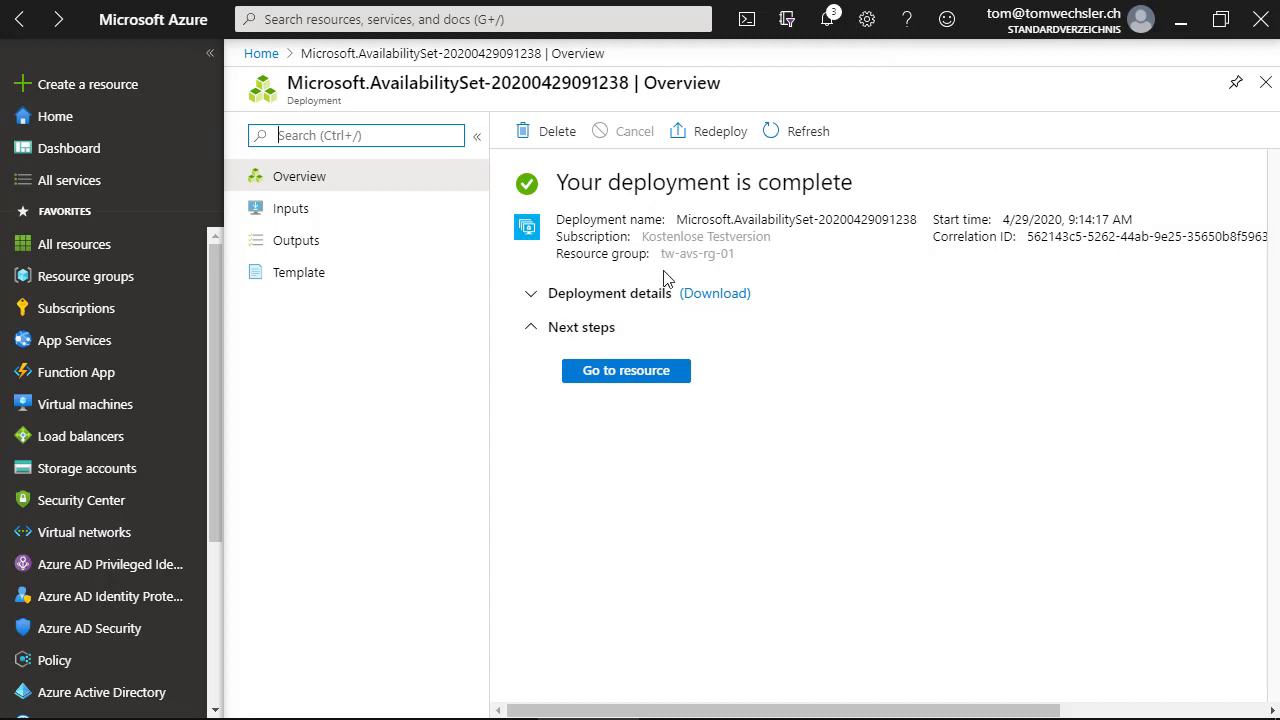
Step: Open the resource group tw-avs-rg-01, check the deployment notification, and refresh the group's resource list
left_click(81, 283)
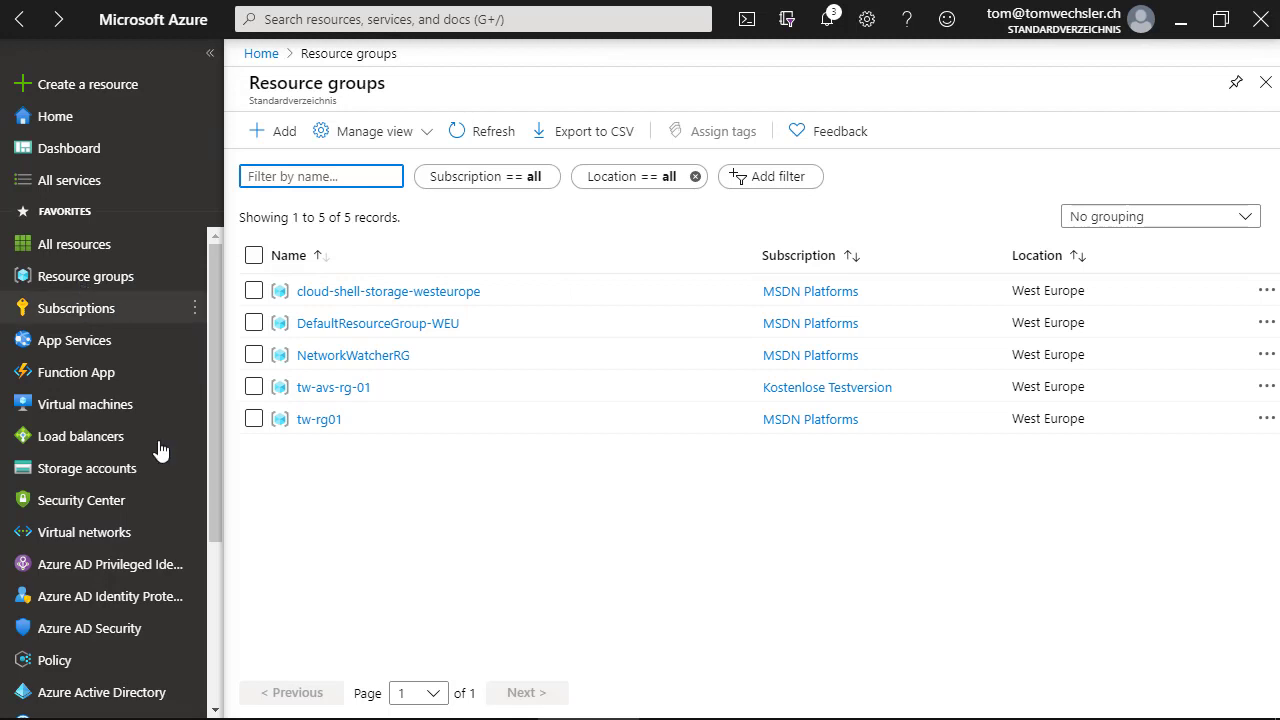
left_click(334, 389)
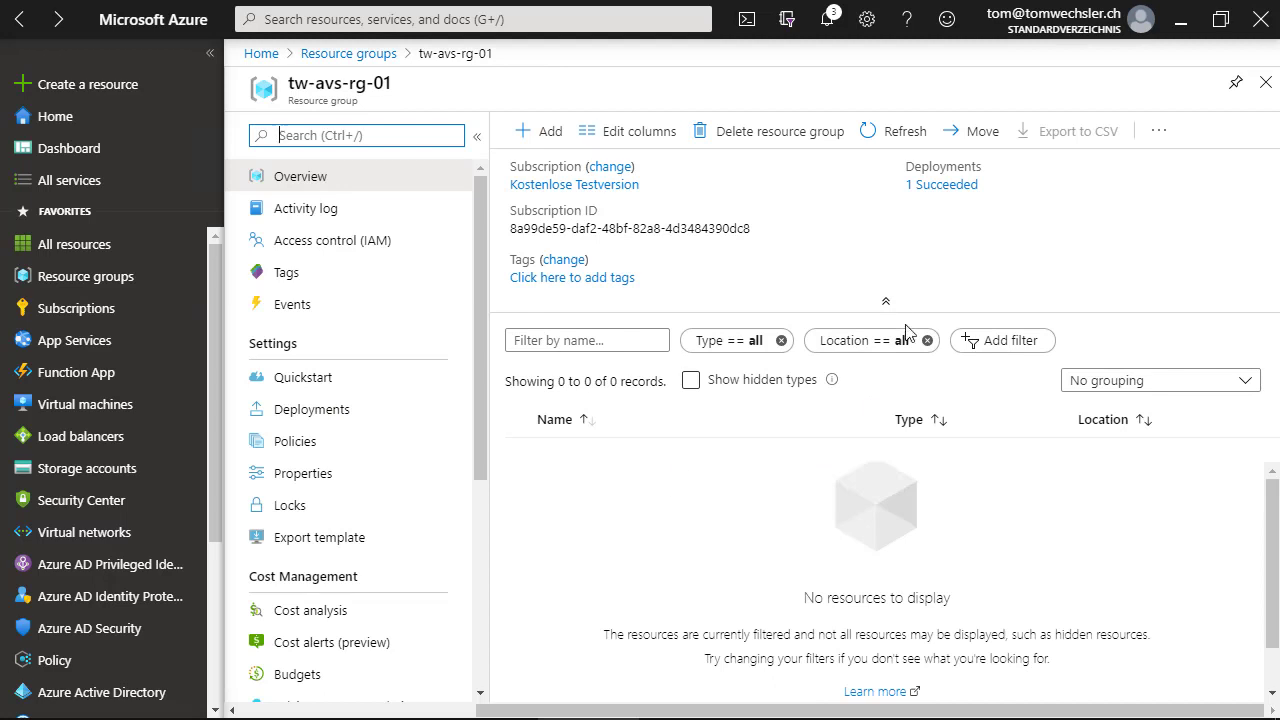
left_click(898, 136)
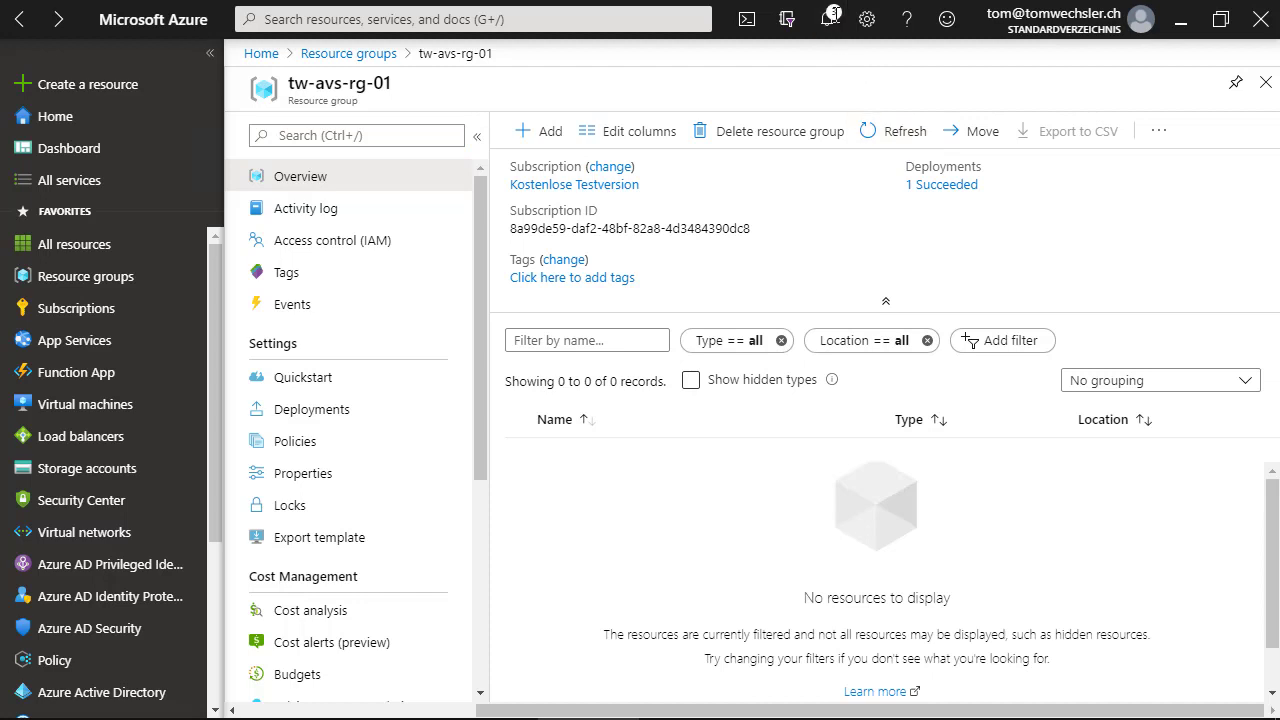
left_click(827, 20)
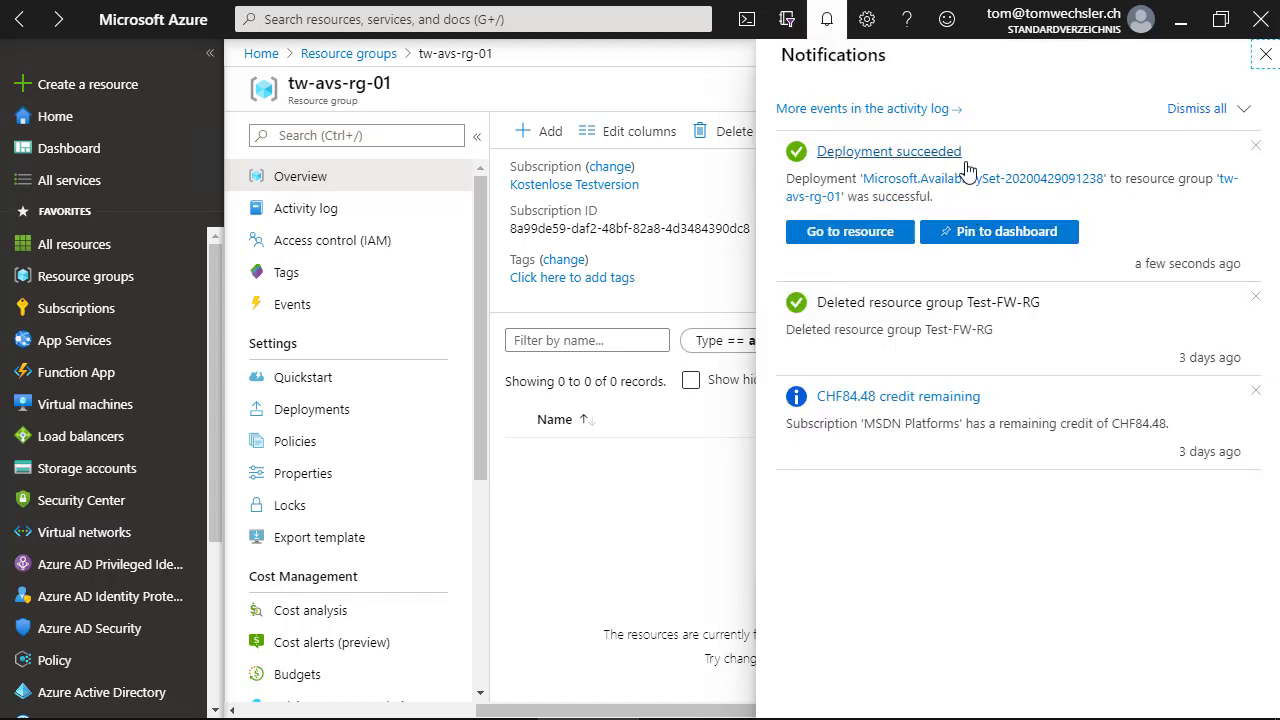
left_click(1265, 55)
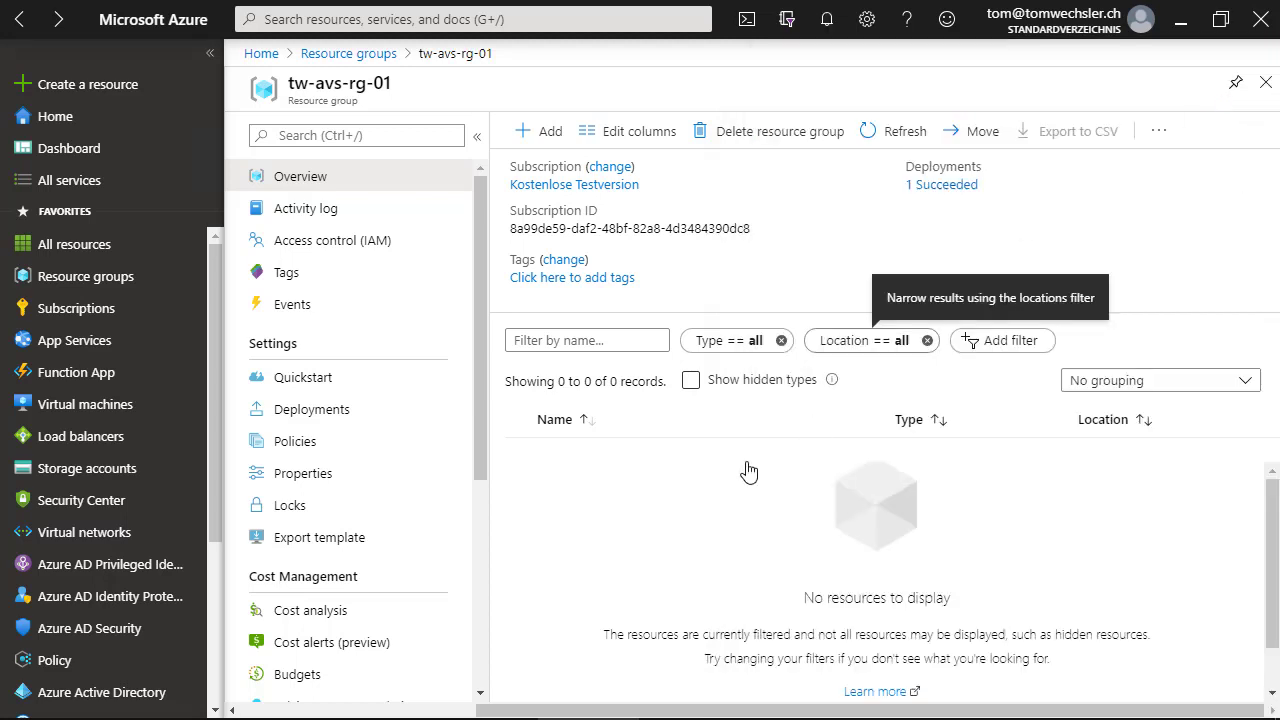
left_click(892, 137)
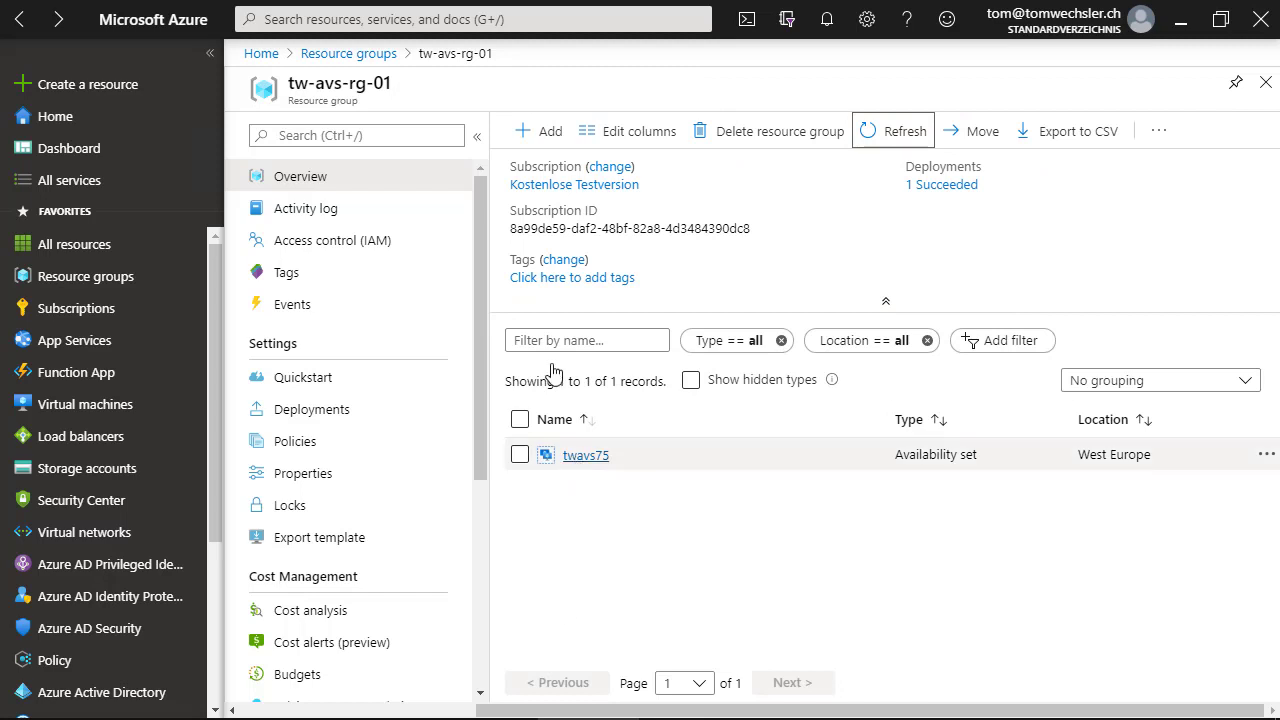
Step: Add a Windows Server 2016 Datacenter virtual machine to the resource group tw-avs-rg-01 and name it win-2016
left_click(548, 140)
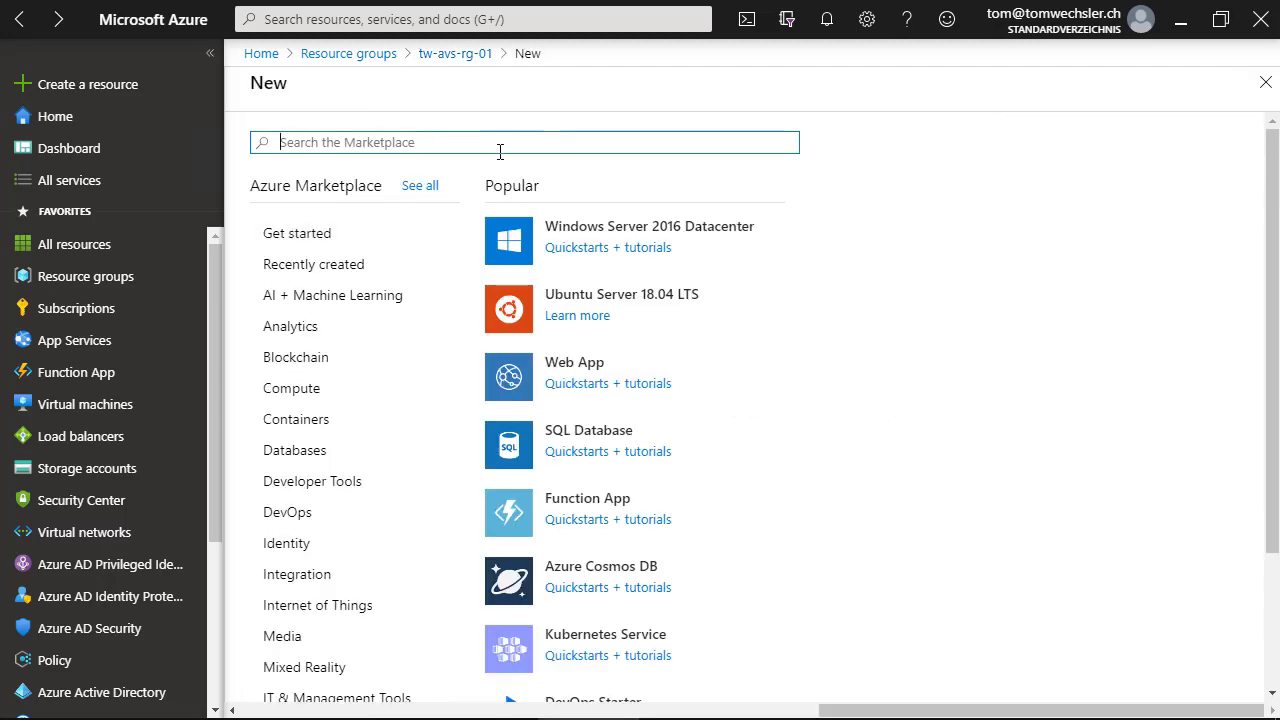
left_click(624, 233)
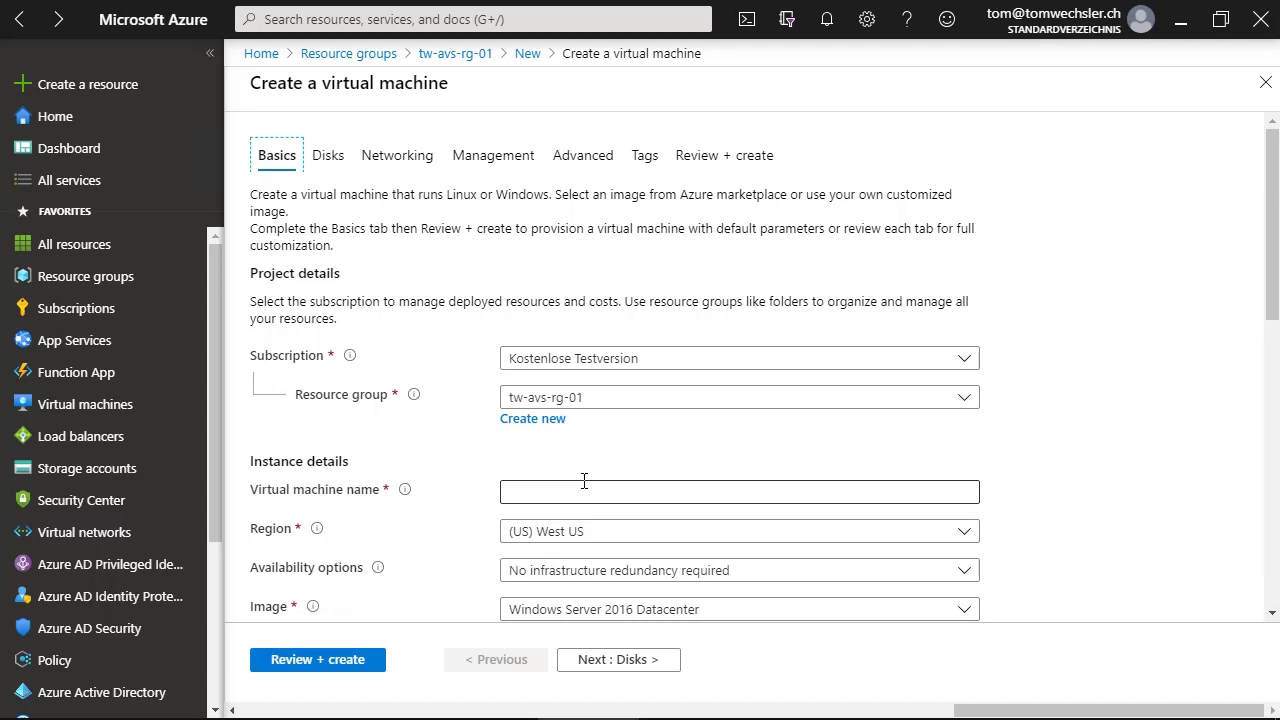
scroll(470, 360, "down", 2)
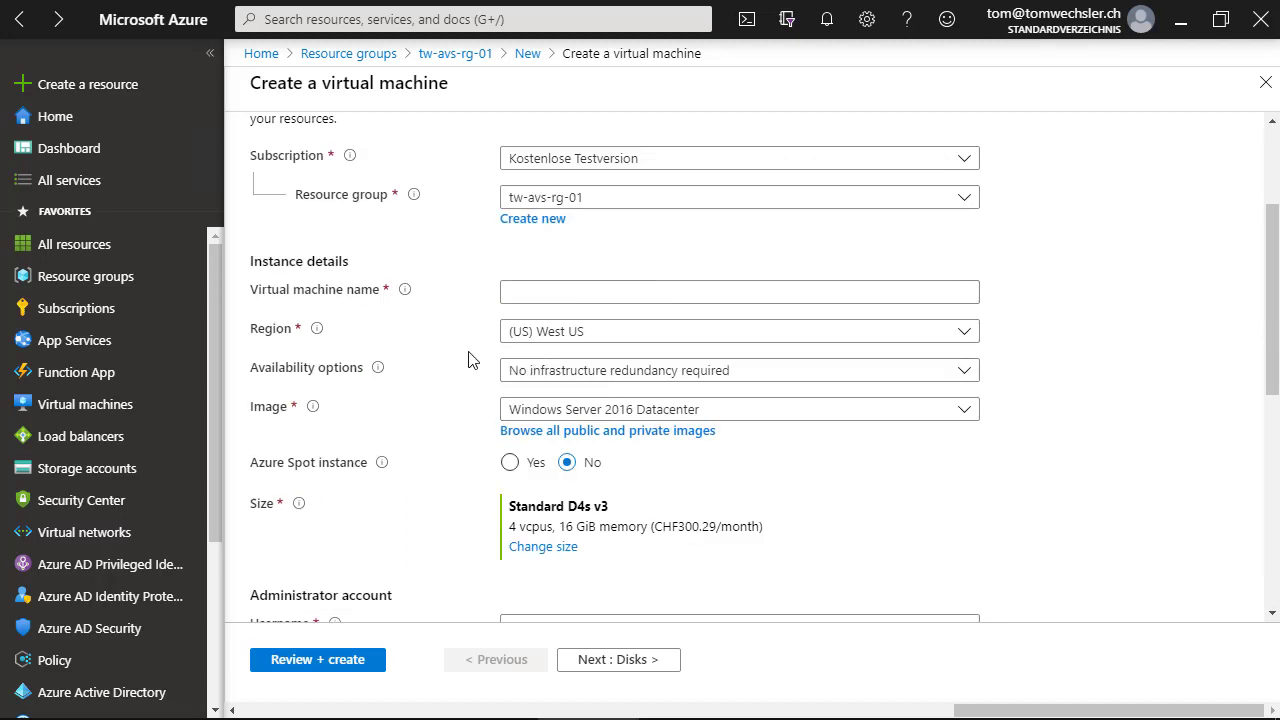
left_click(577, 290)
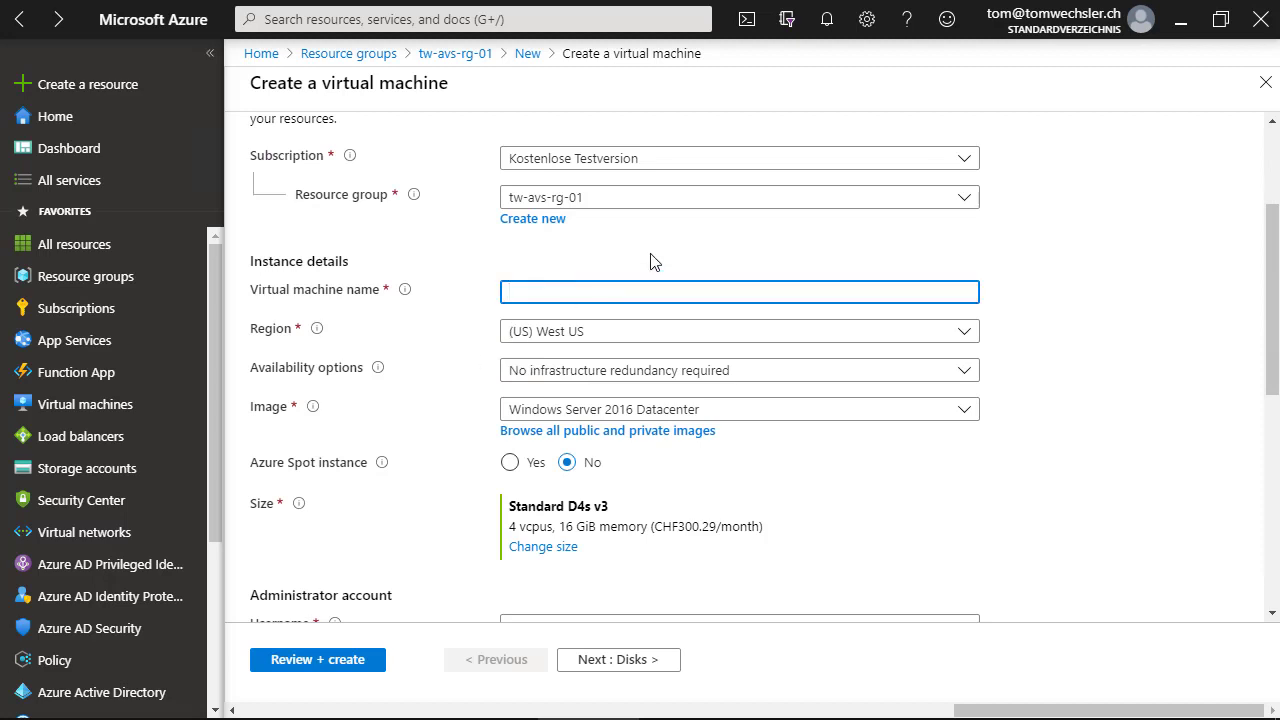
type("win-201")
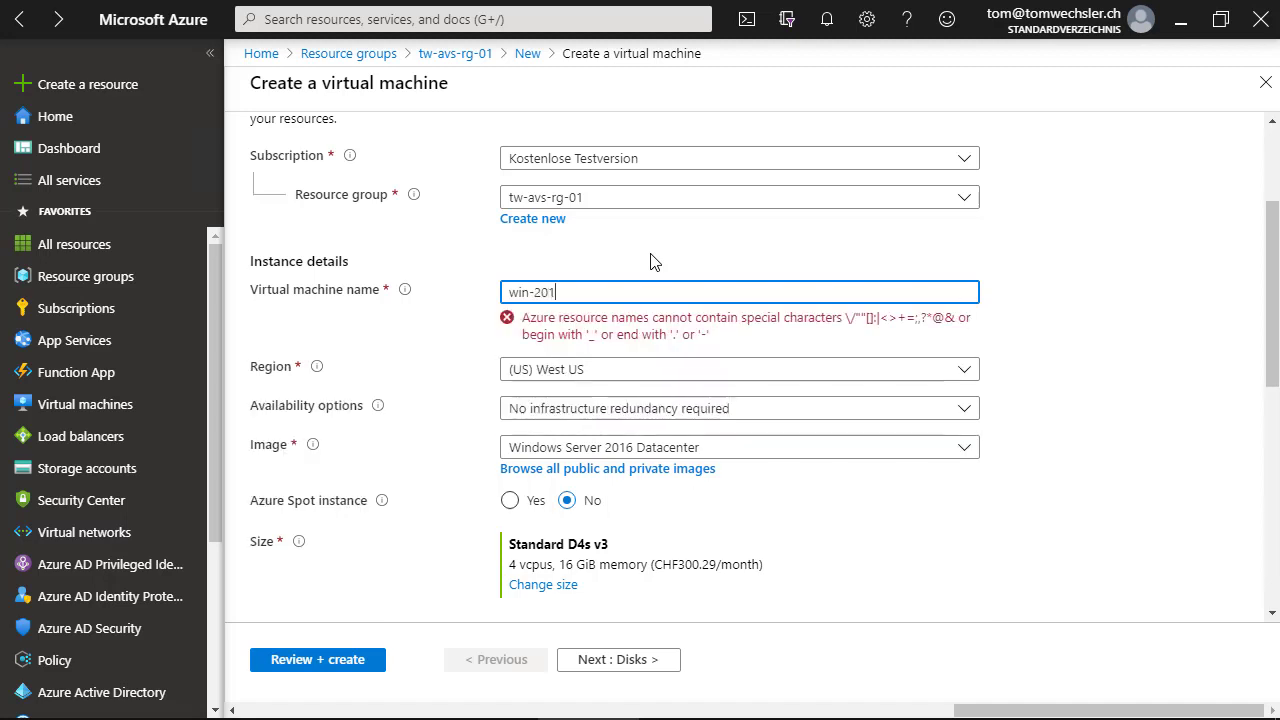
type("6")
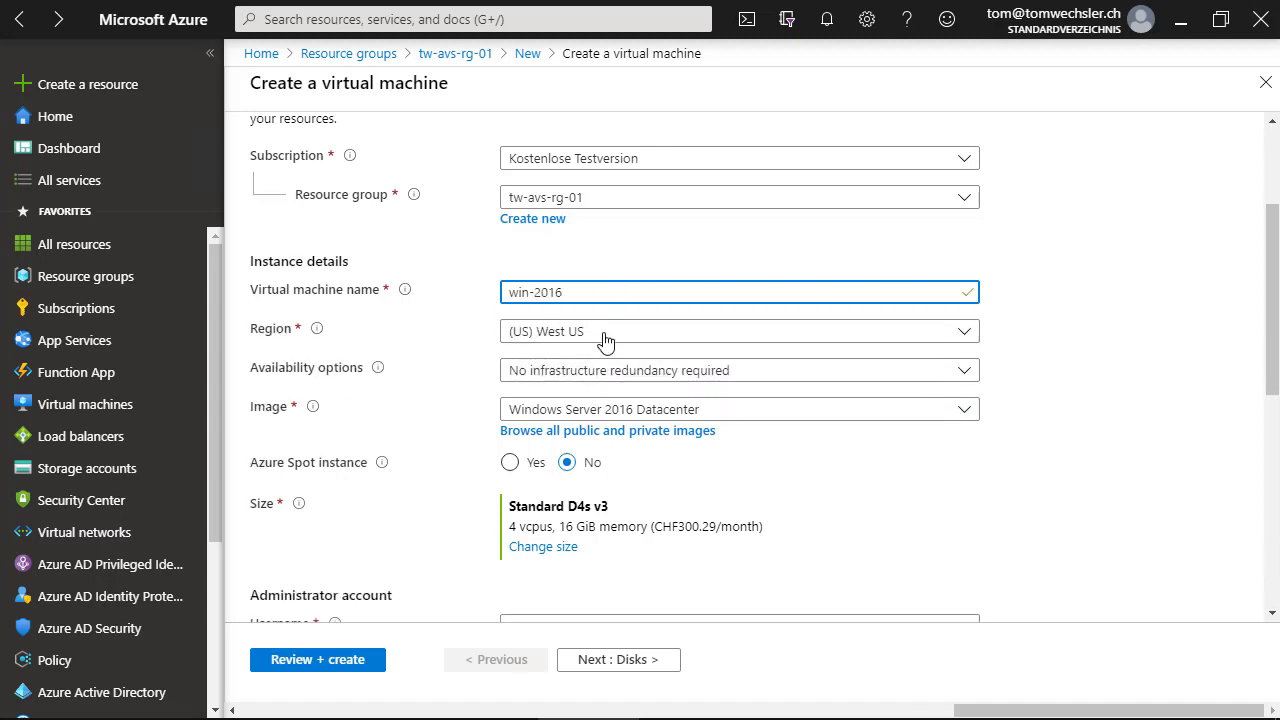
Step: Set the virtual machine's region to (Europe) West Europe and place it in the availability set twavs75
left_click(605, 338)
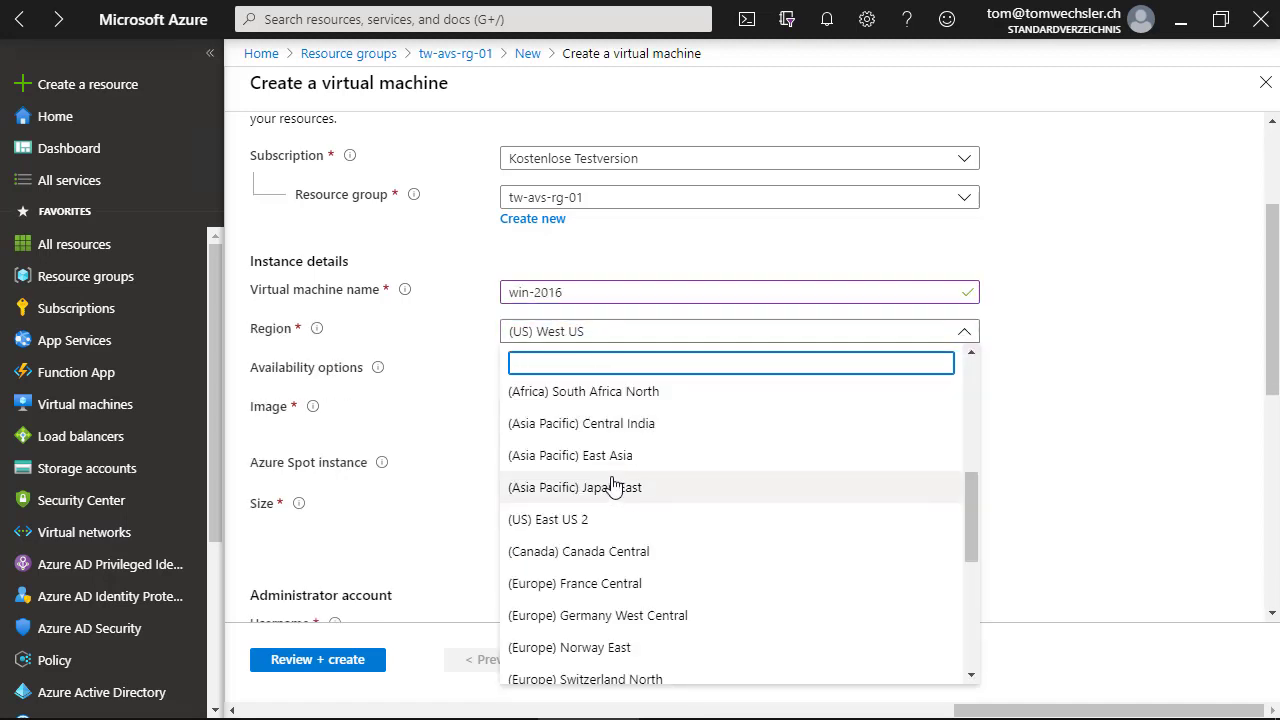
scroll(614, 485, "up", 3)
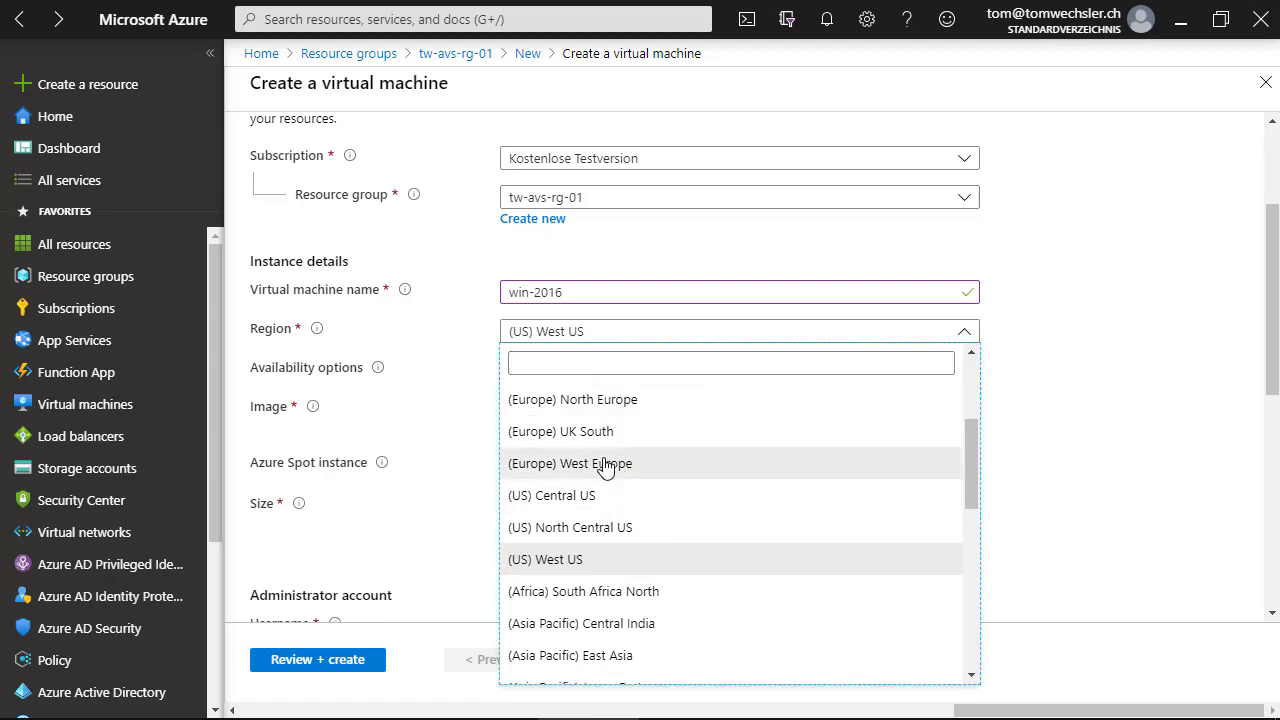
left_click(605, 465)
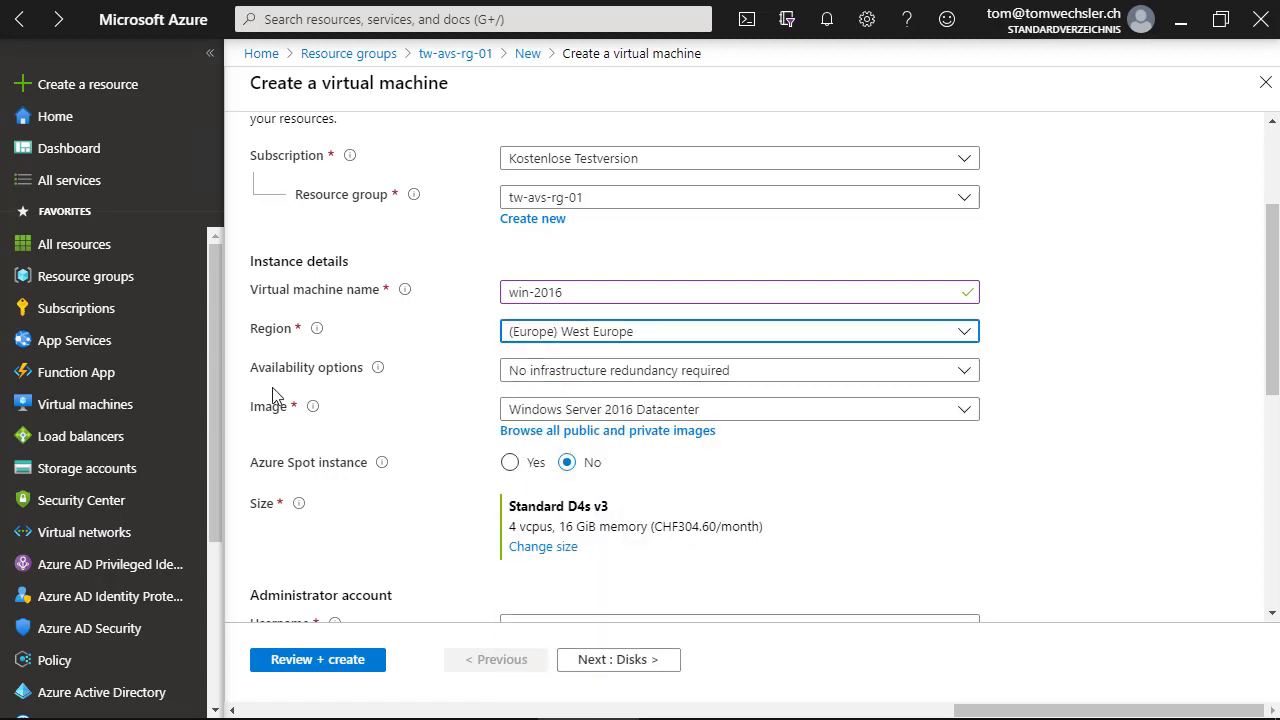
left_click(574, 378)
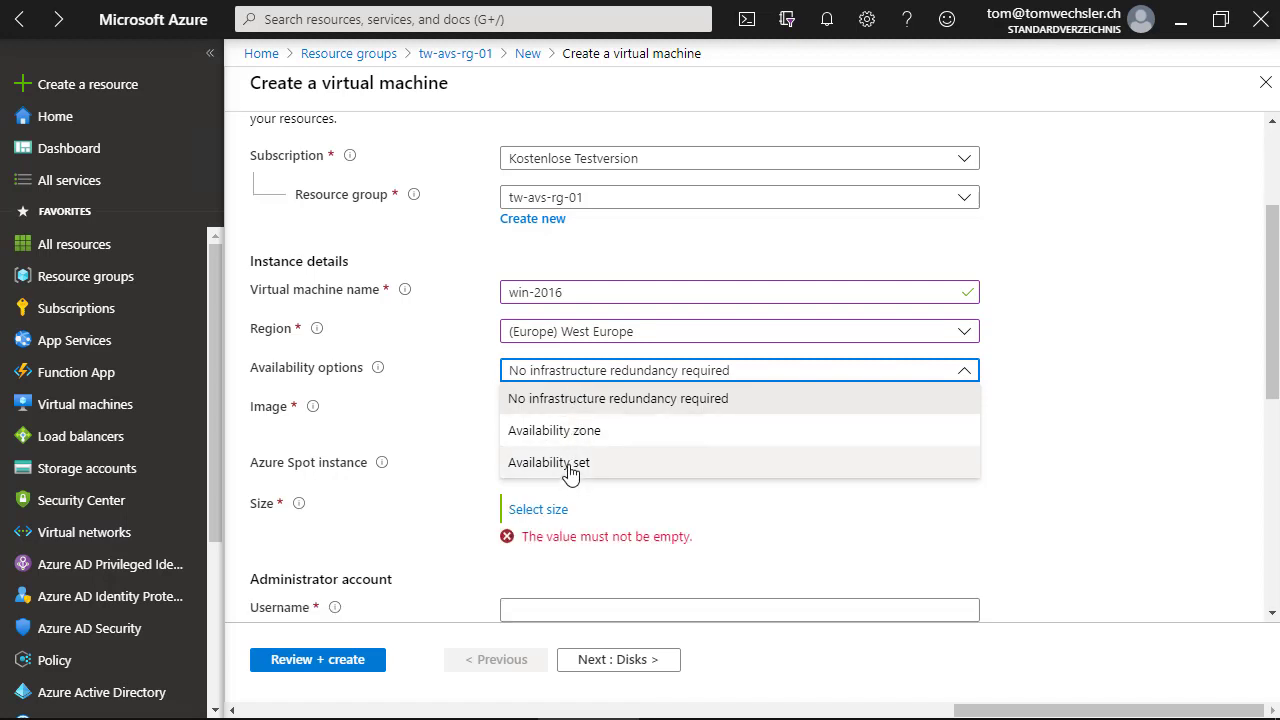
left_click(570, 474)
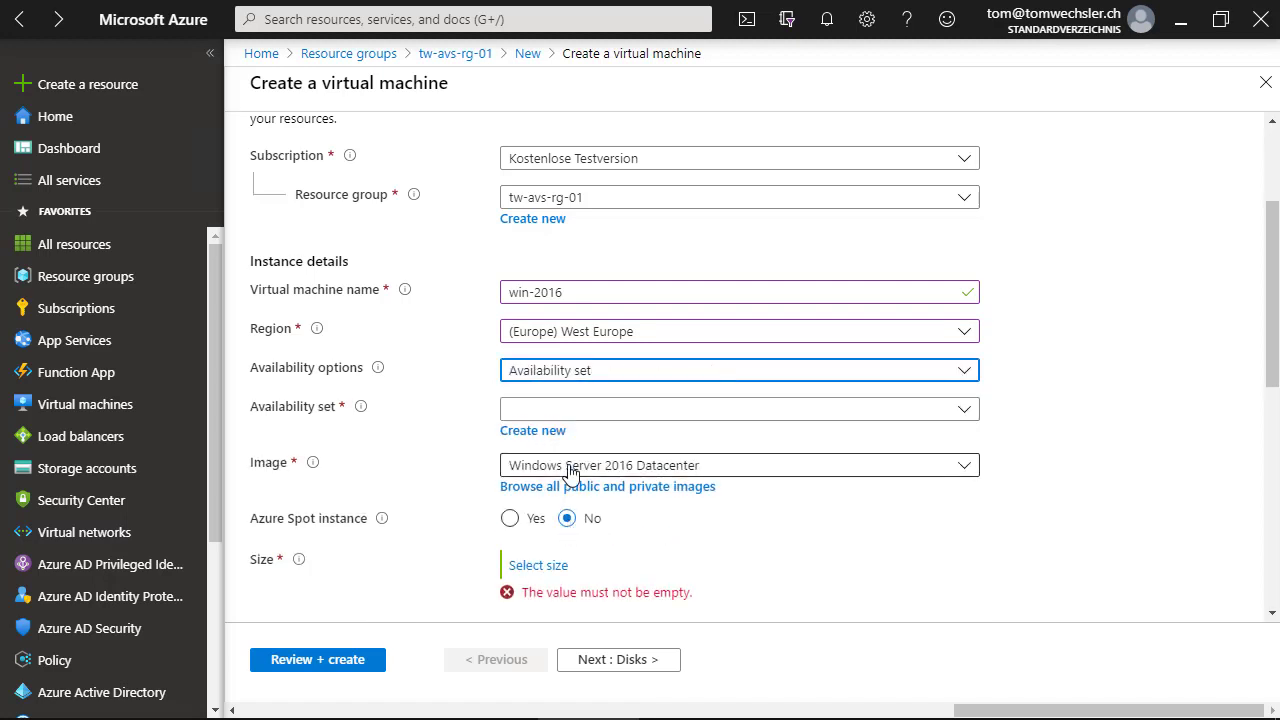
left_click(563, 415)
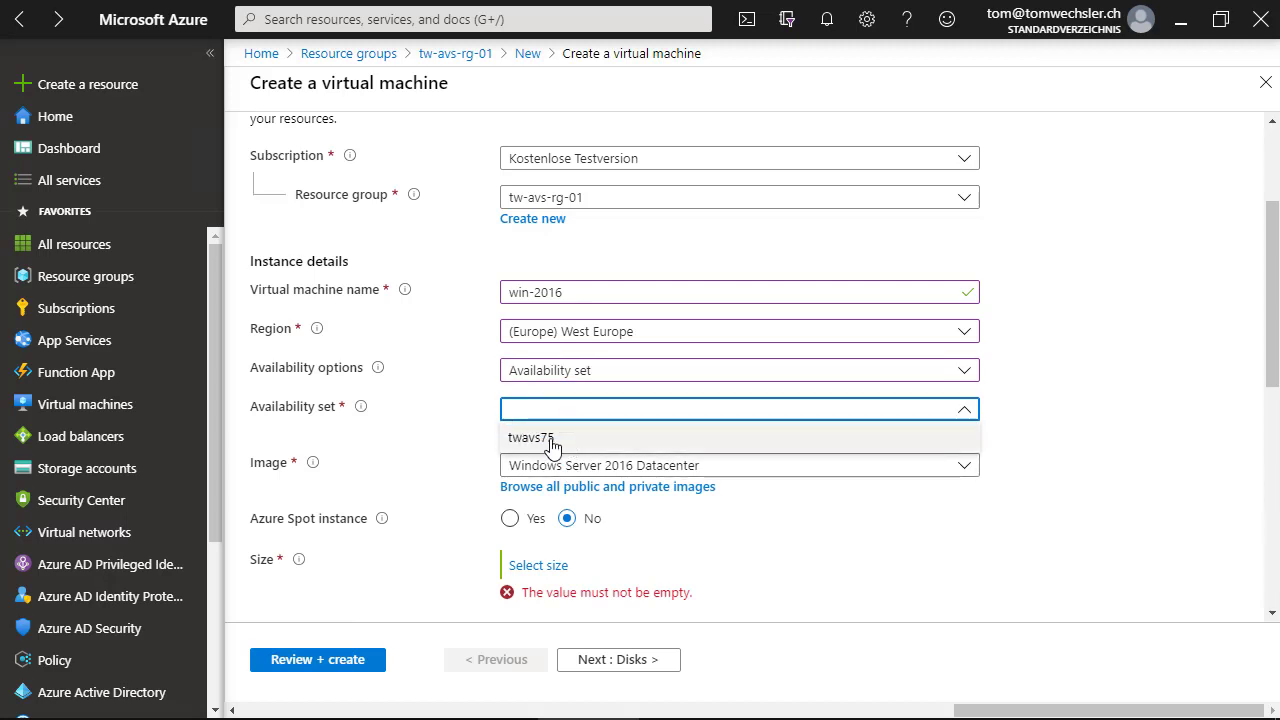
left_click(550, 440)
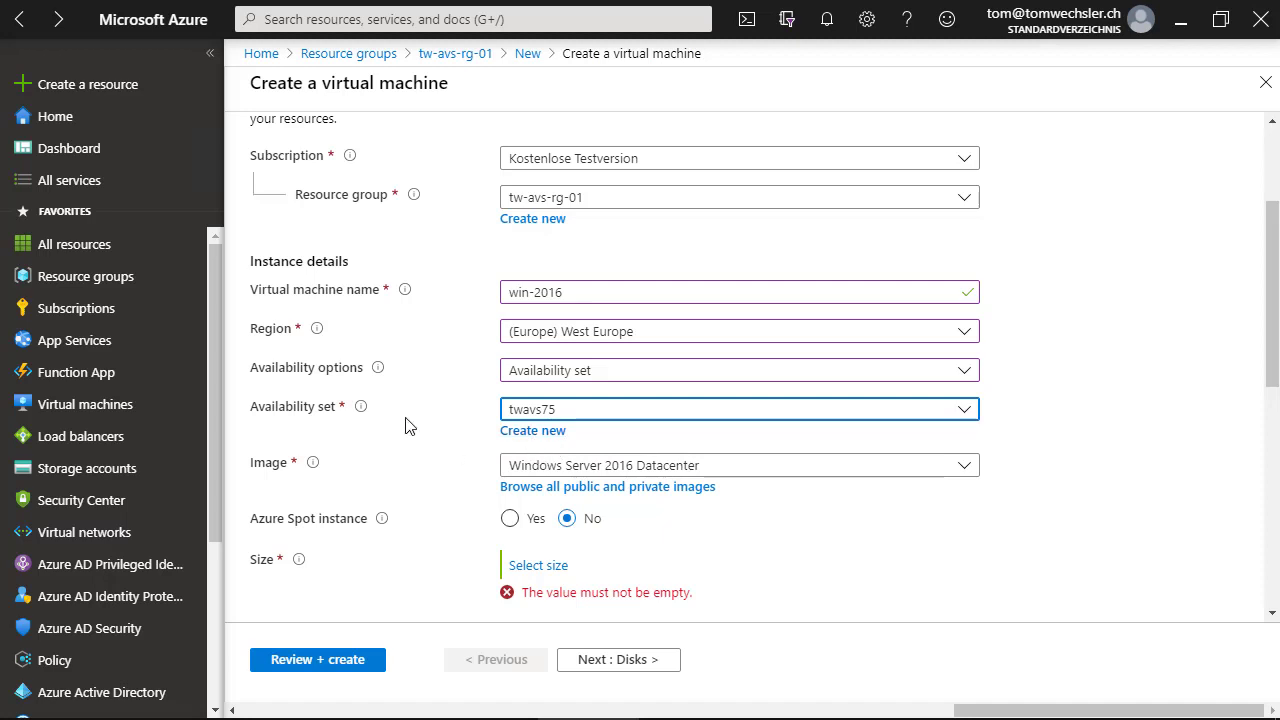
Step: Clear all filters from the VM size list and choose the size F2s_v2 for the virtual machine
scroll(405, 425, "down", 1)
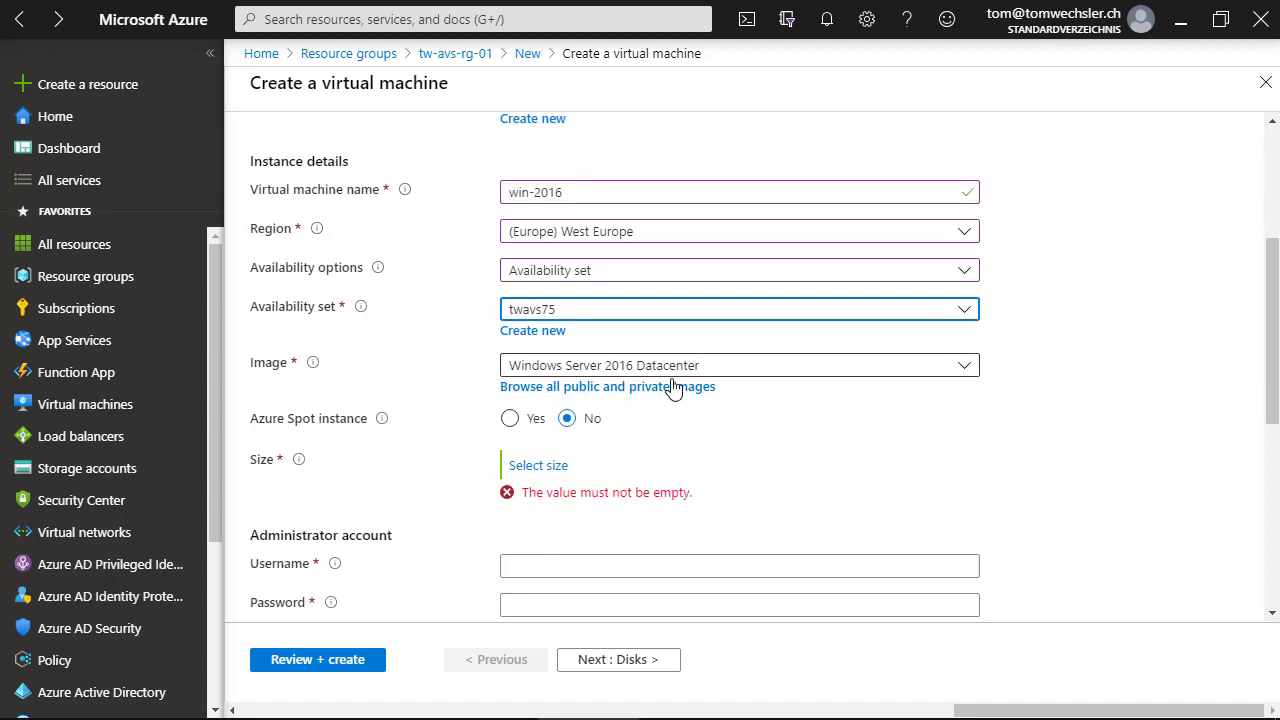
scroll(734, 449, "down", 1)
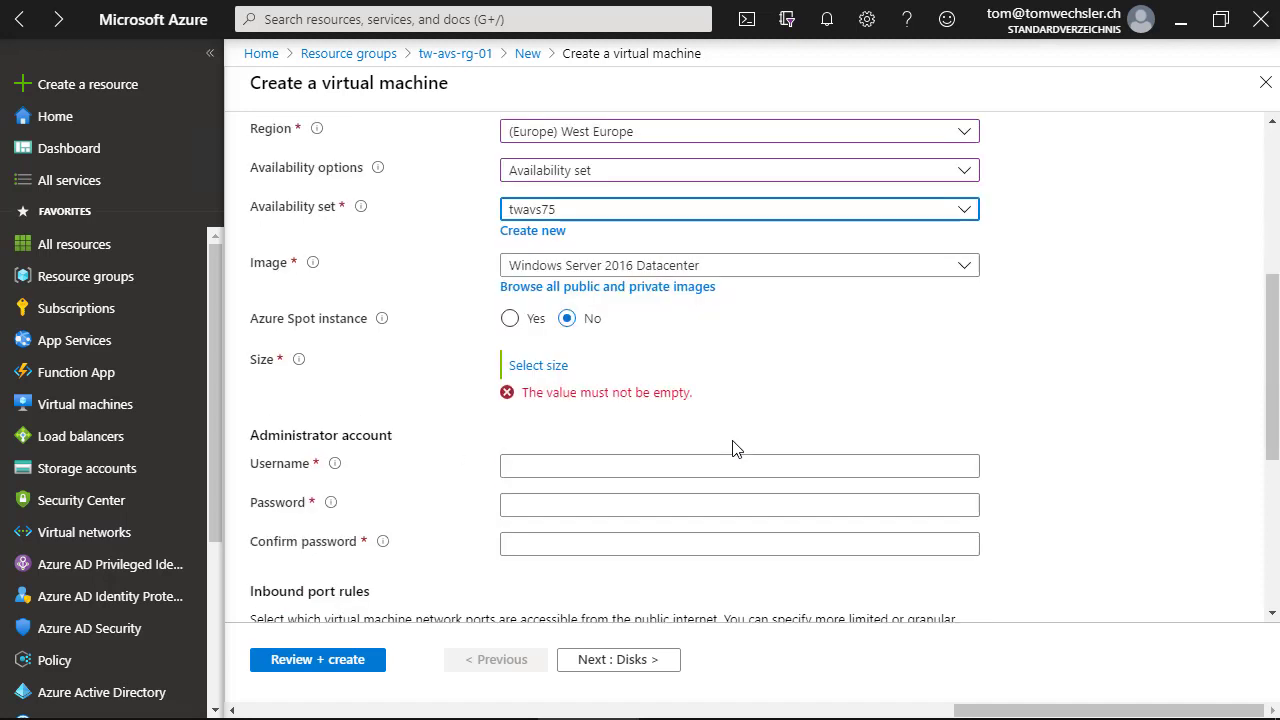
left_click(540, 367)
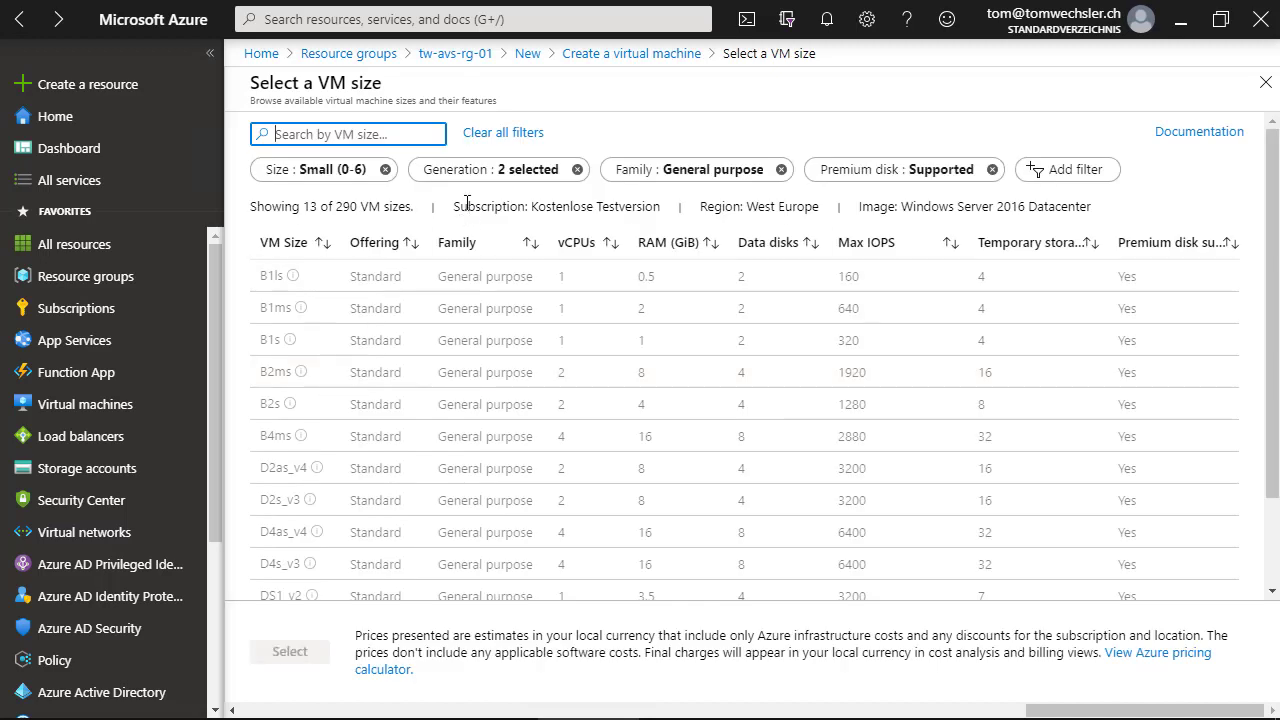
left_click(504, 134)
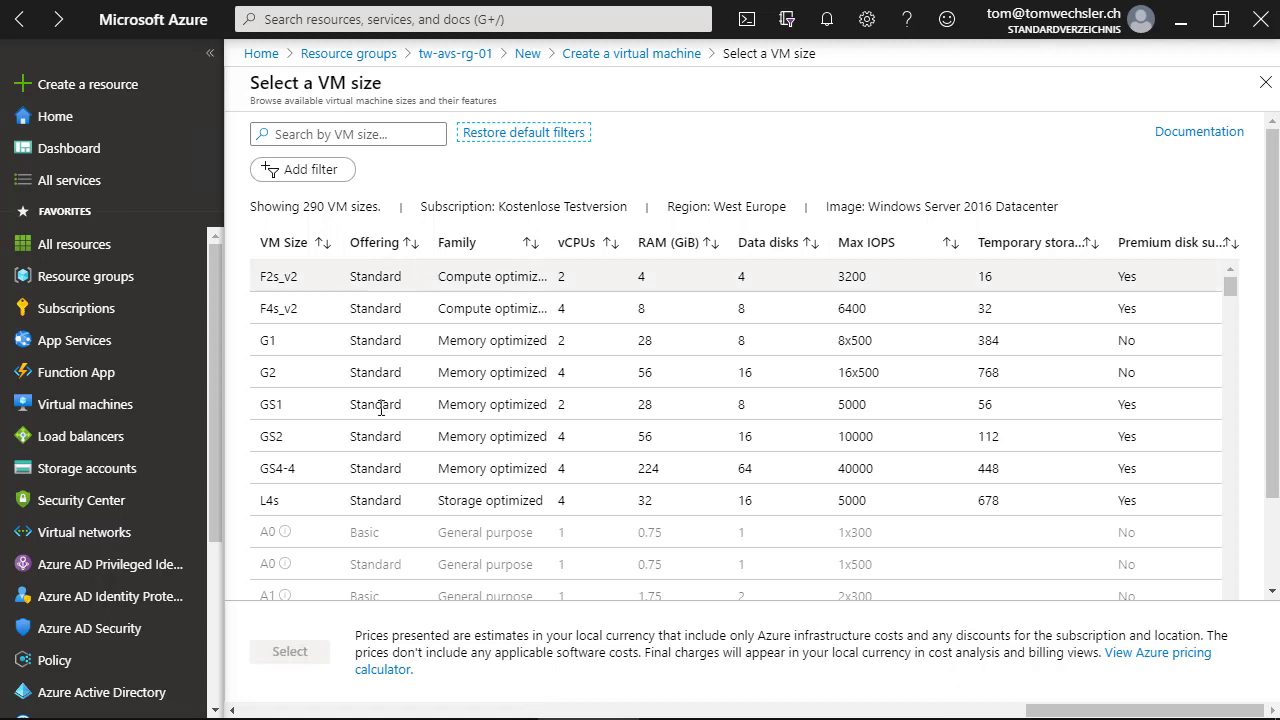
scroll(368, 418, "down", 2)
scroll(368, 422, "up", 2)
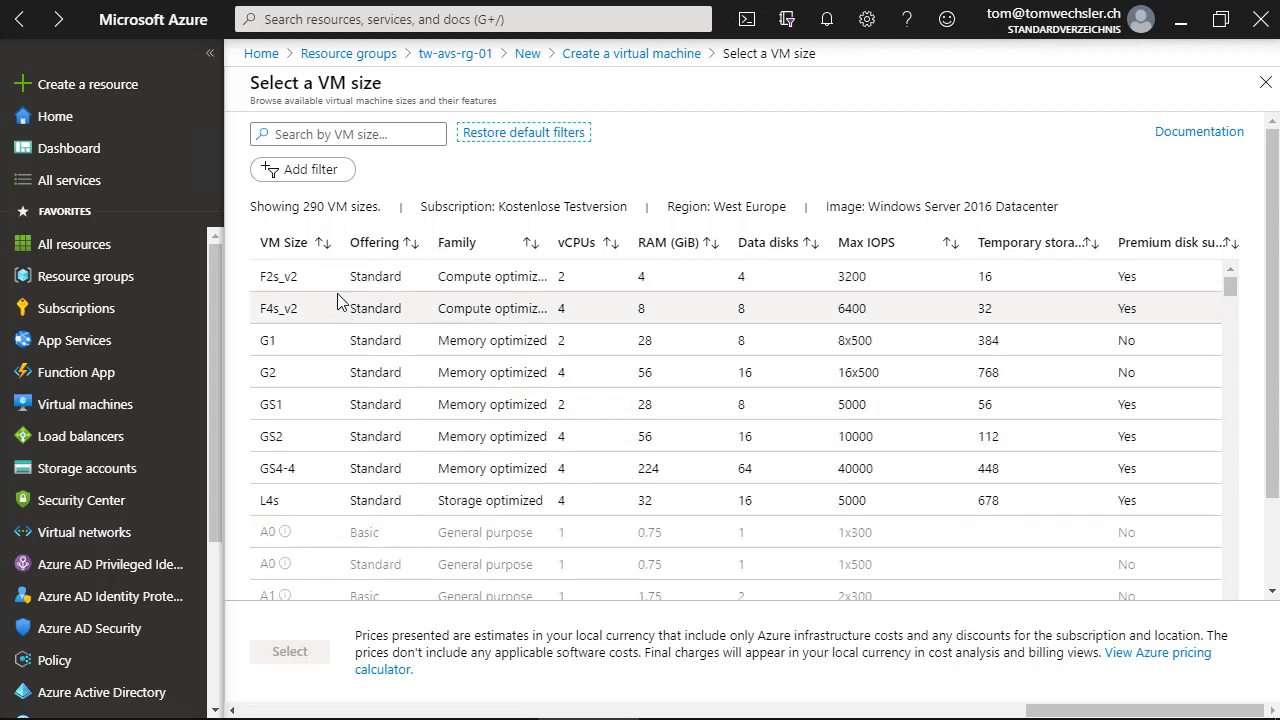
left_click(328, 279)
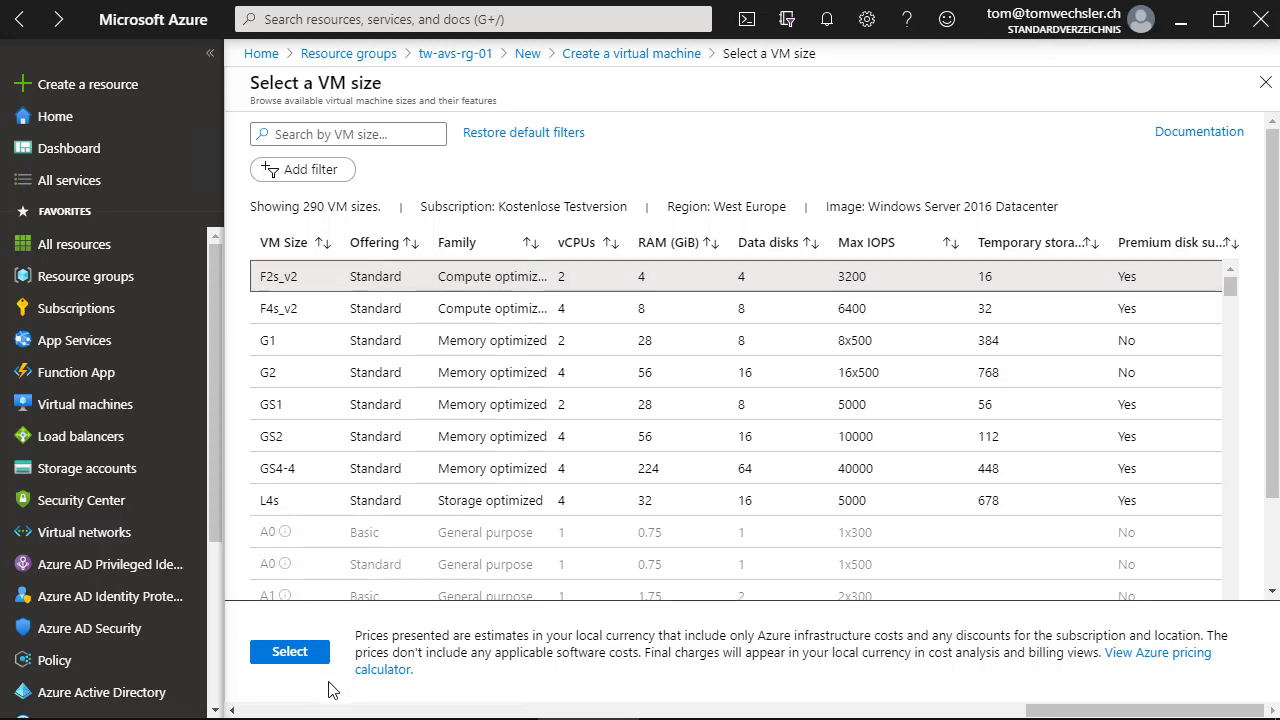
left_click(292, 655)
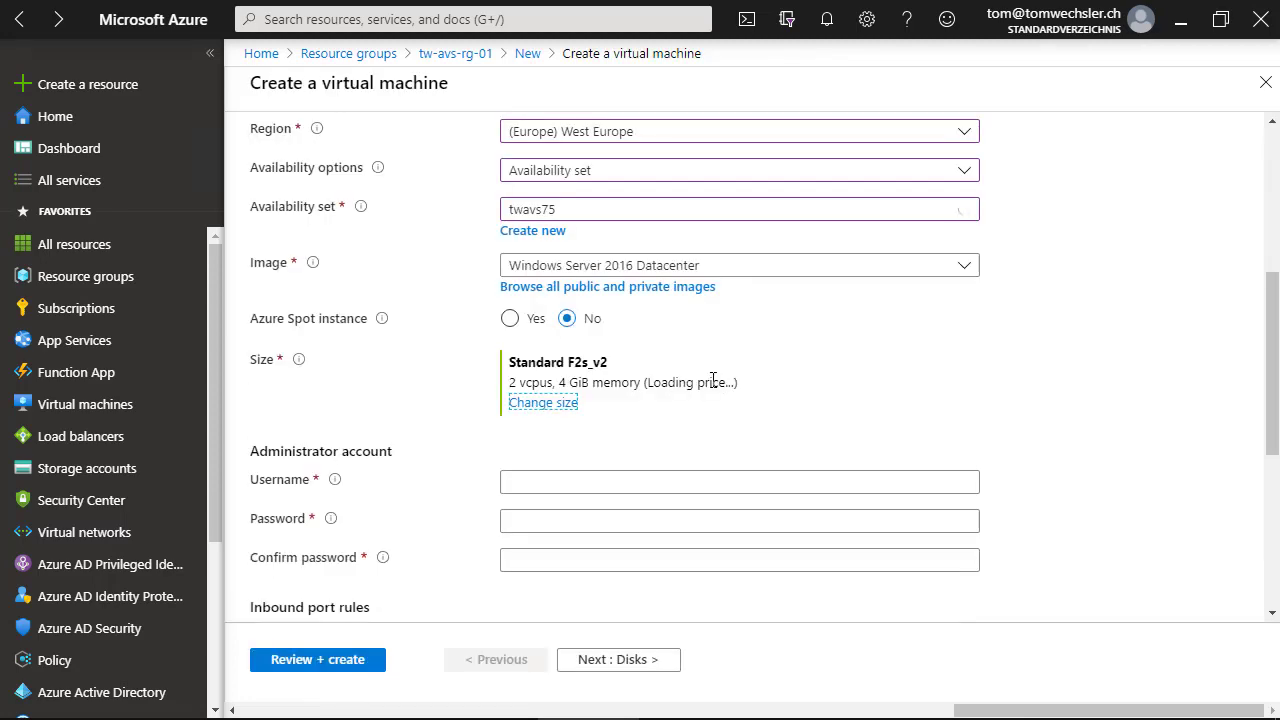
Step: Enter the administrator account's username and password for the virtual machine, and confirm the password
scroll(711, 380, "down", 2)
left_click(584, 282)
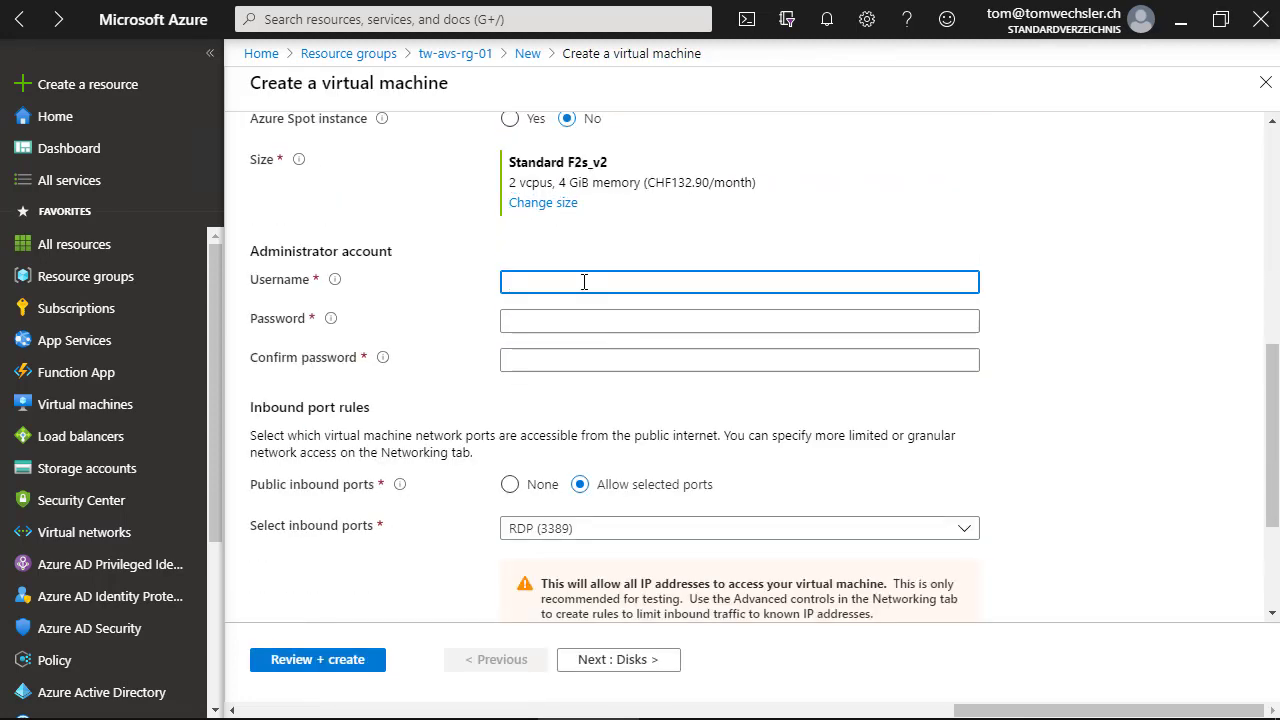
type("tom")
key("Tab")
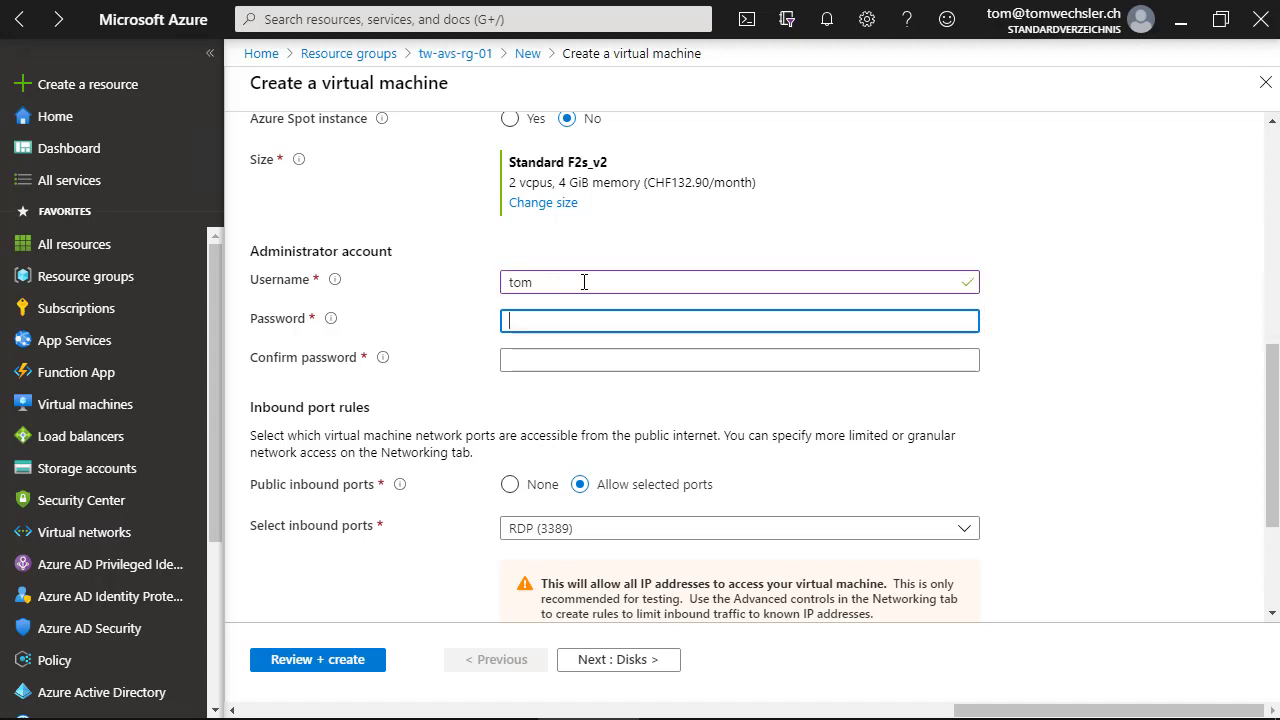
type("••••••••••••")
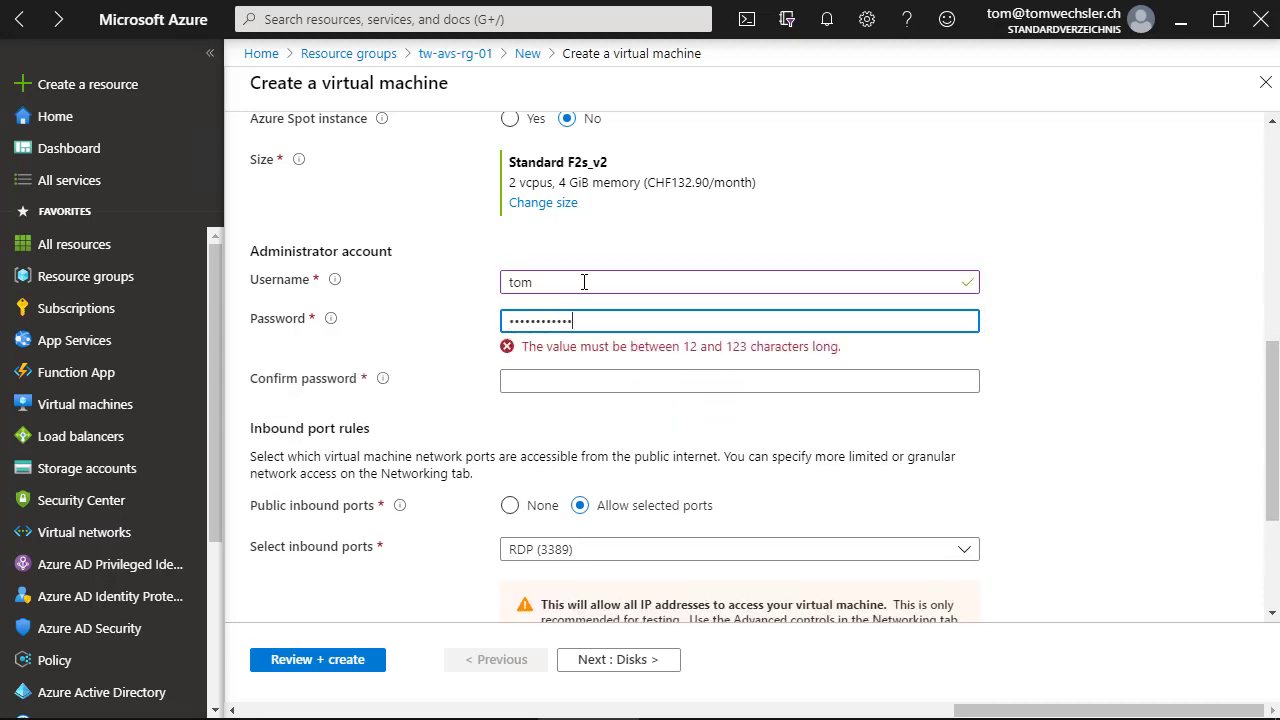
key("Tab")
type("••••••••")
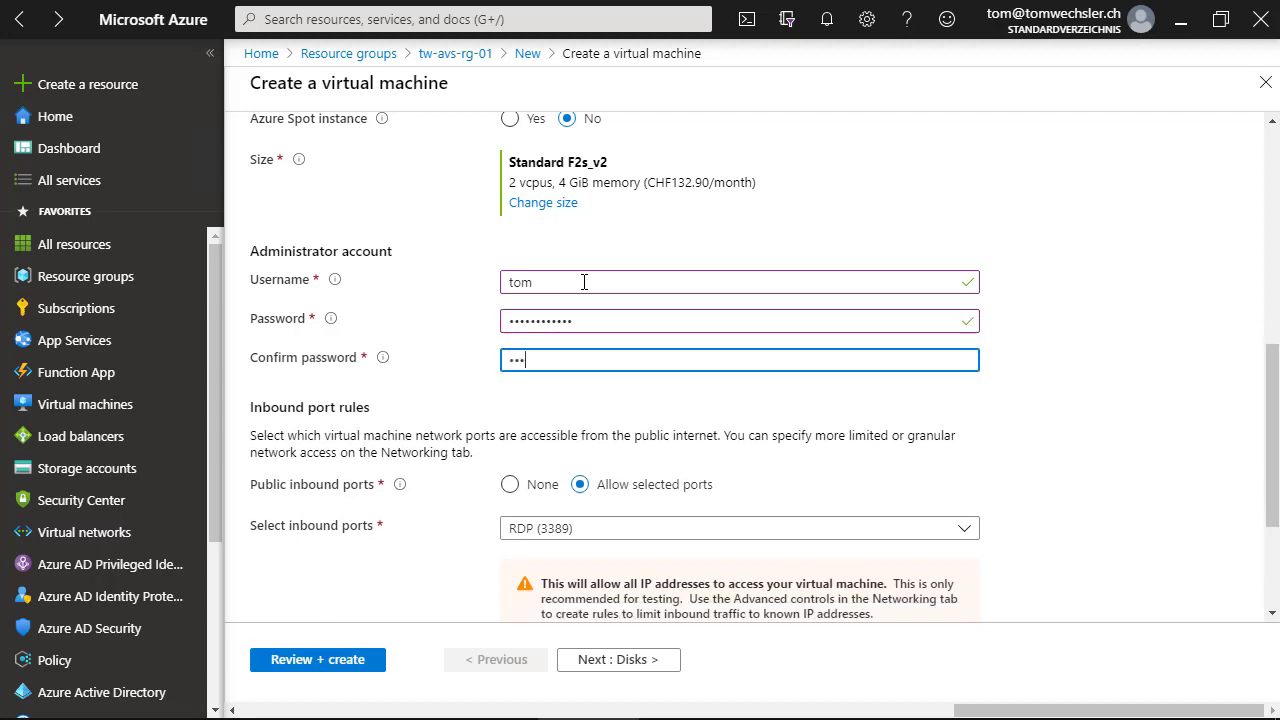
type("••••")
Step: Leave the inbound port, disk, networking, management, advanced and tag settings at their defaults, review the configuration, and create the virtual machine
scroll(585, 303, "down", 2)
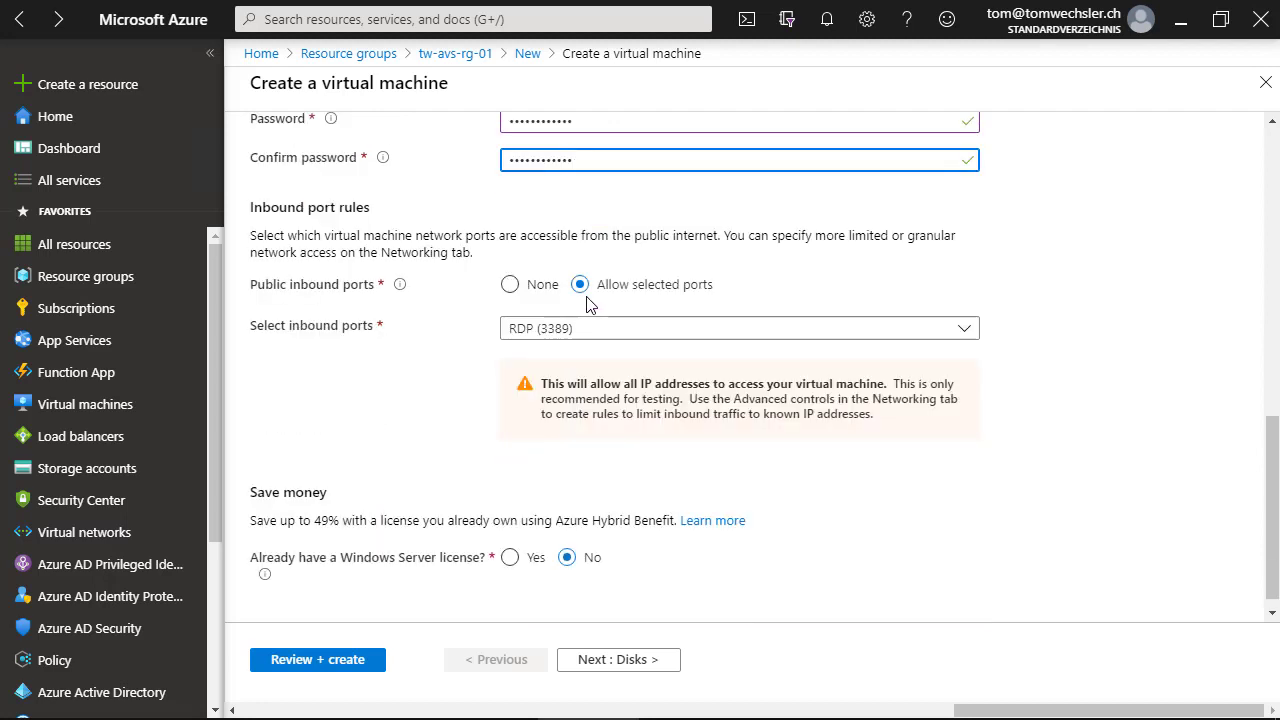
left_click(622, 662)
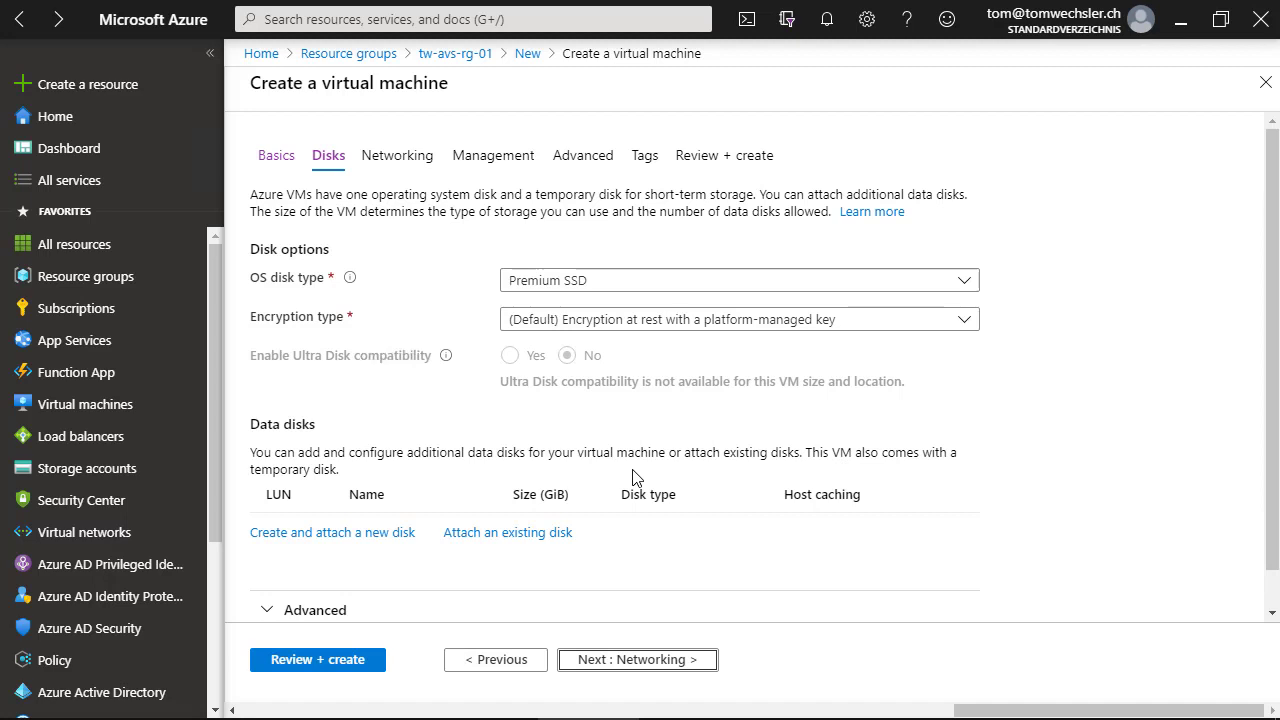
left_click(646, 661)
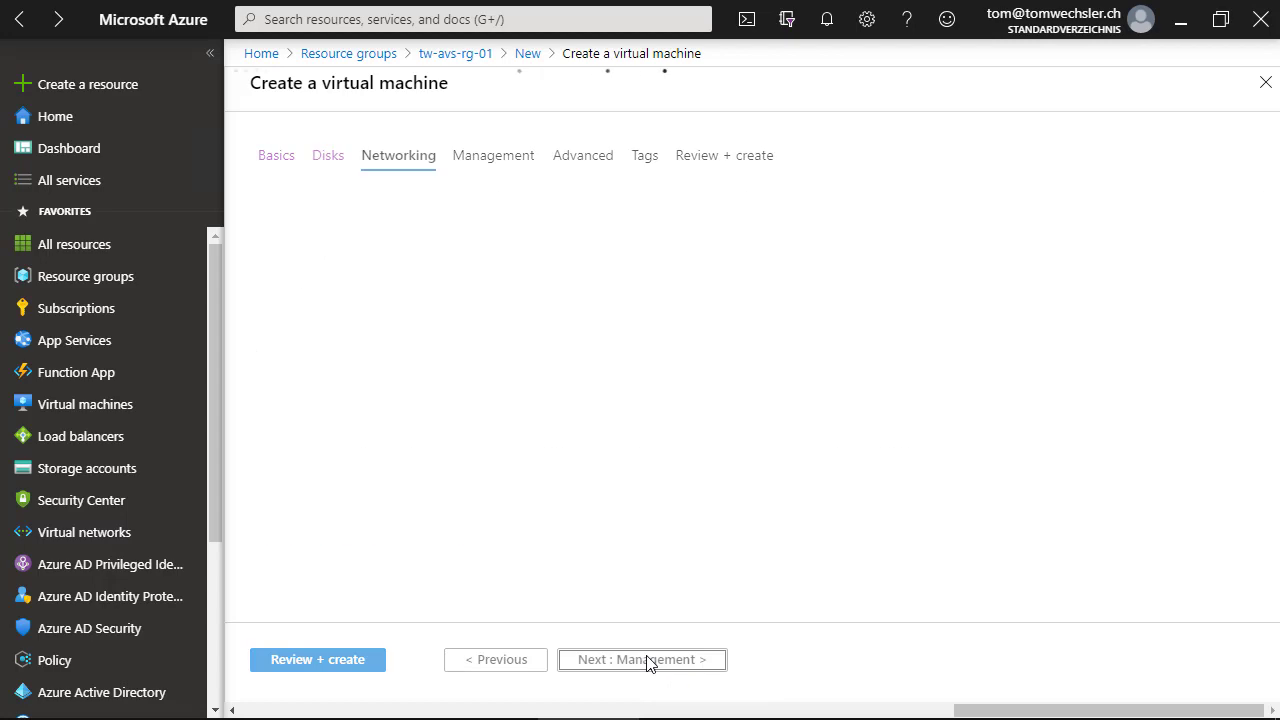
scroll(630, 373, "down", 1)
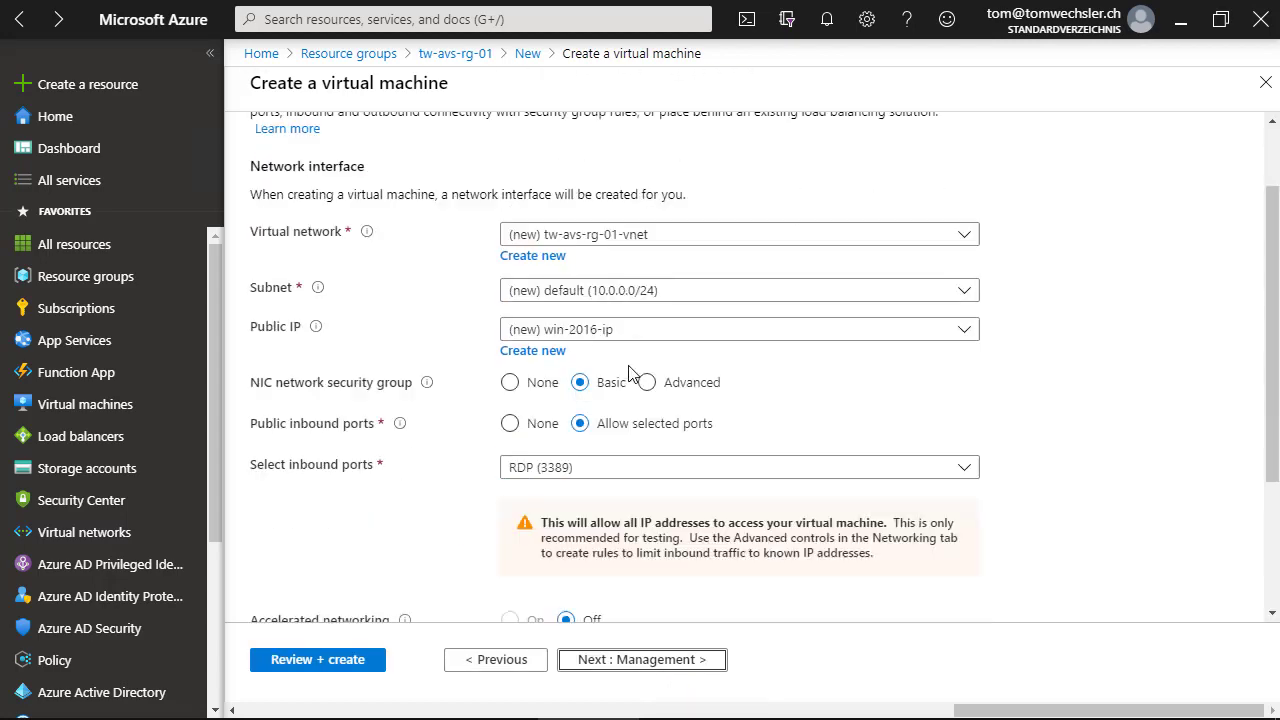
left_click(640, 668)
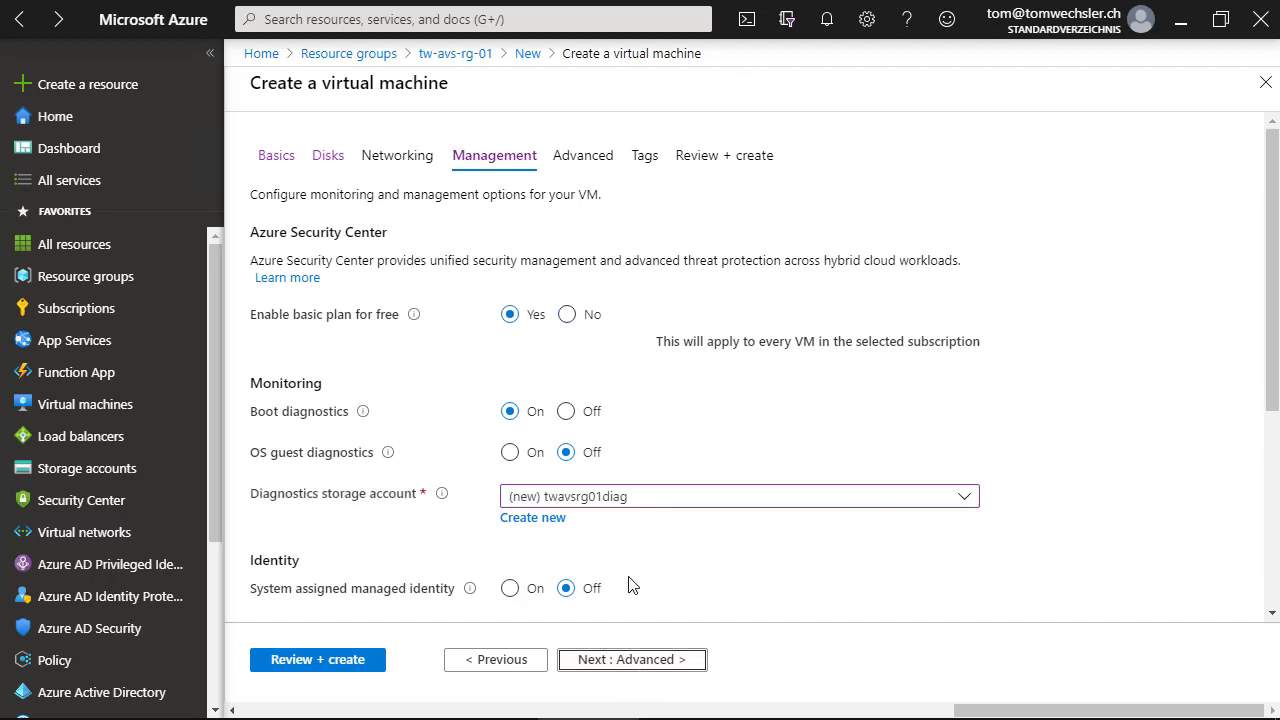
left_click(643, 667)
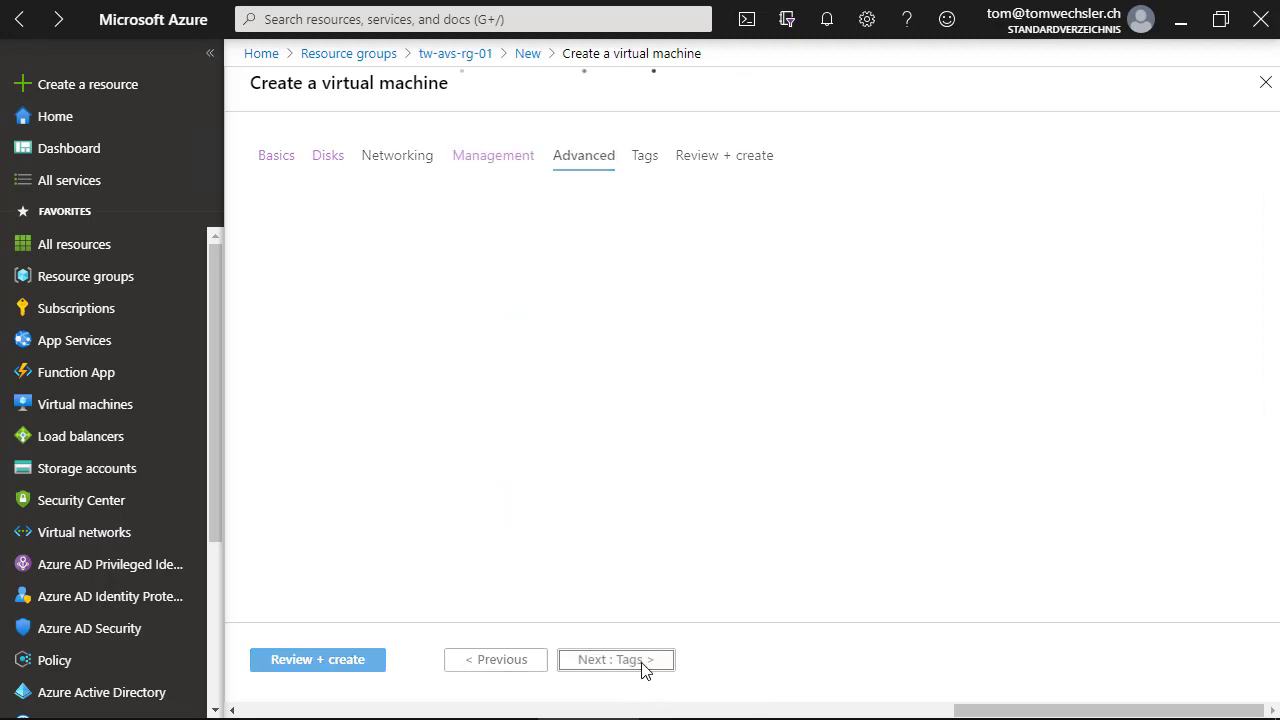
left_click(643, 667)
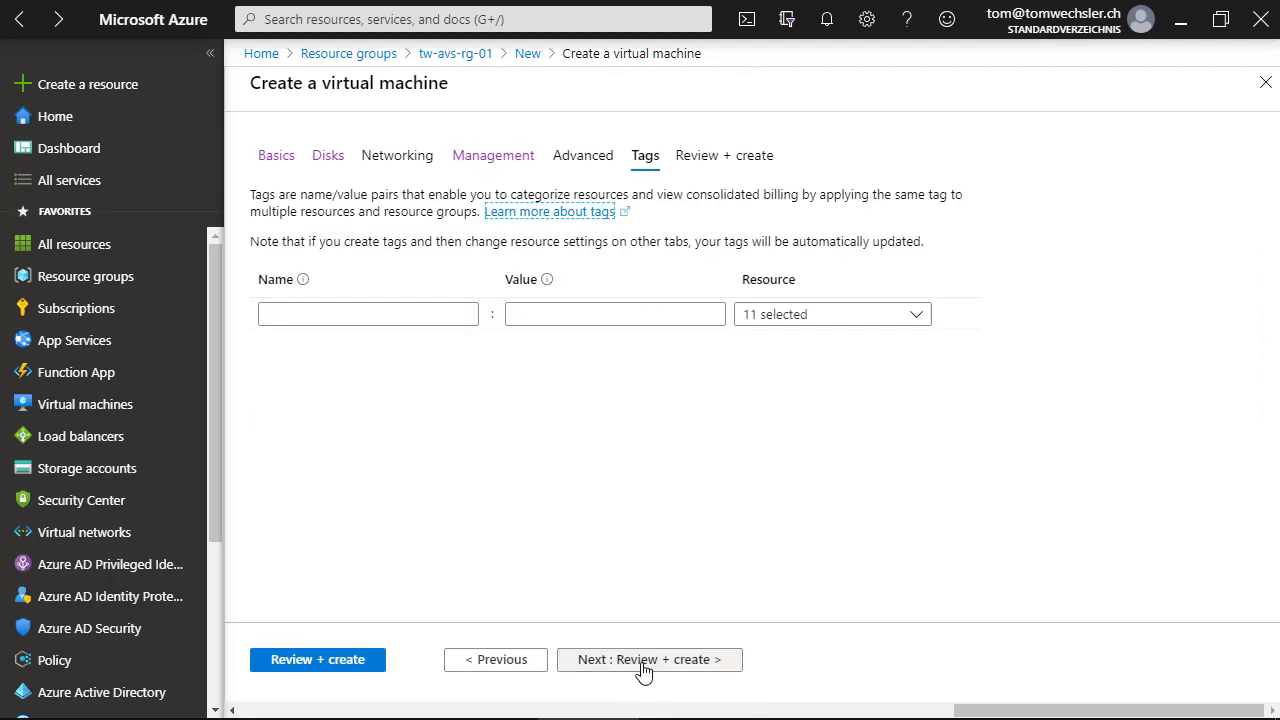
left_click(643, 667)
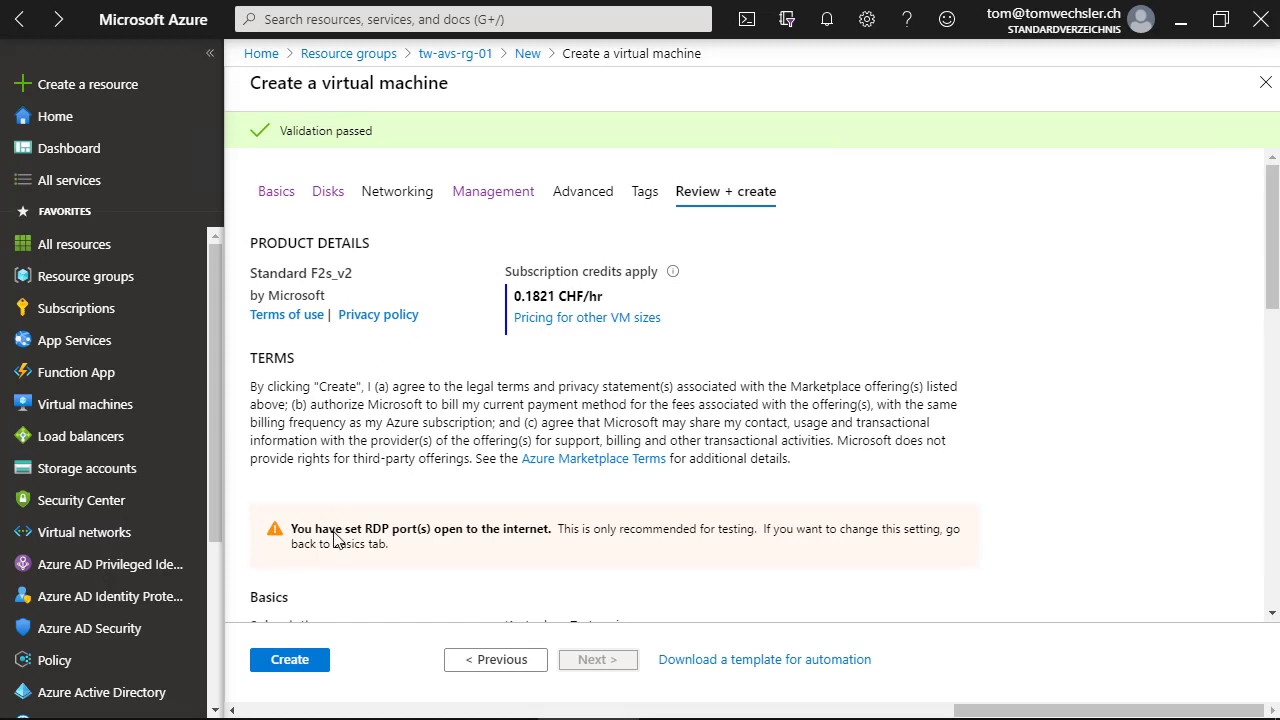
left_click(300, 663)
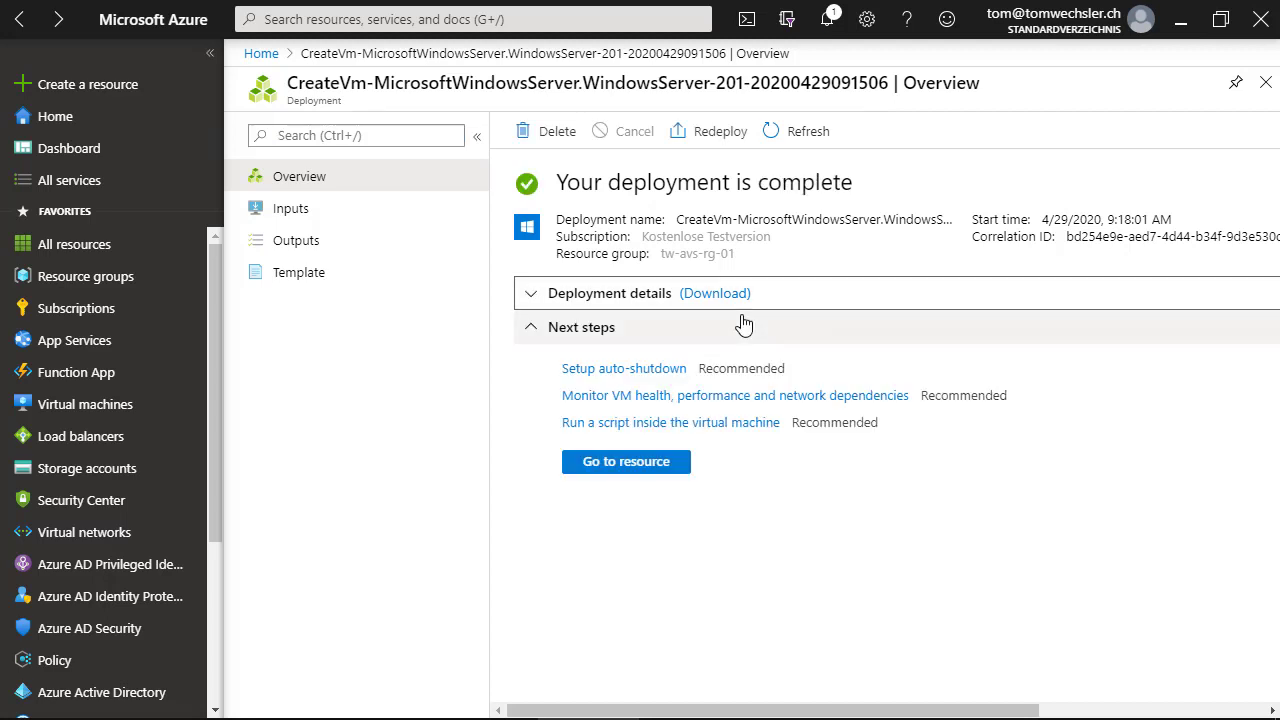
Step: Open the deployed virtual machine win-2016 and examine its availability set, fault domain and update domain under Availability + scaling
left_click(640, 466)
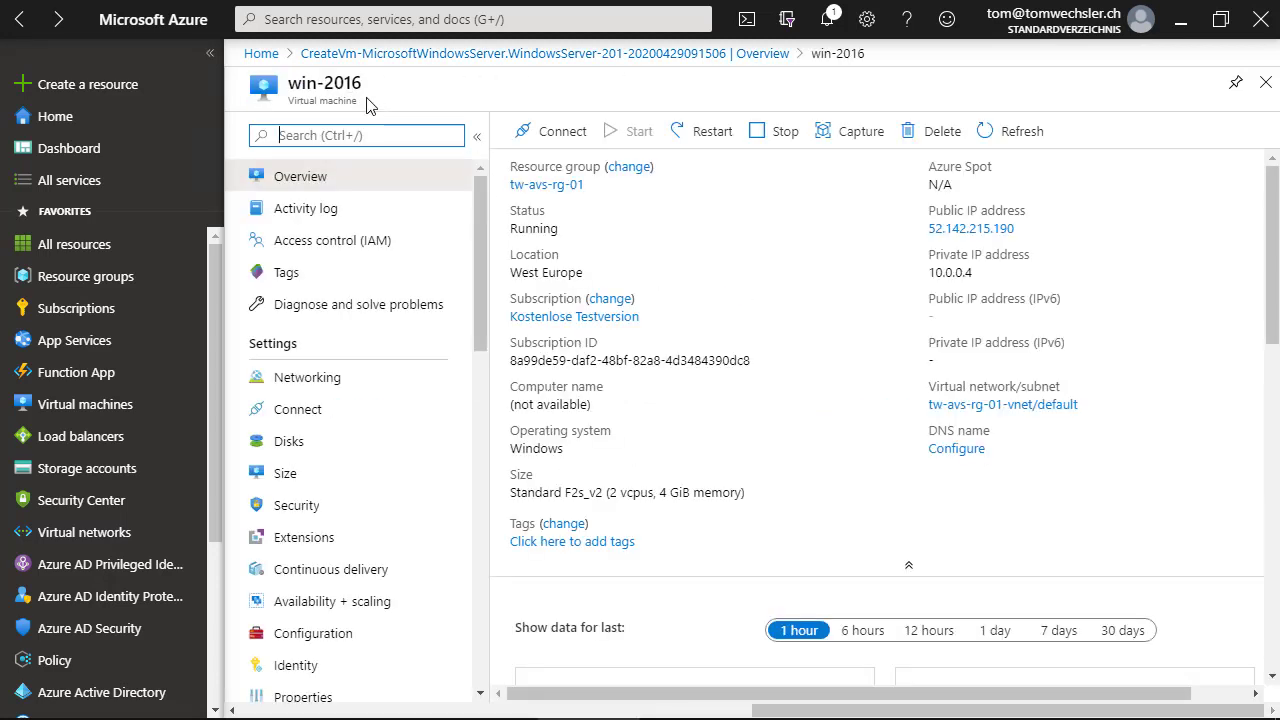
scroll(368, 306, "down", 2)
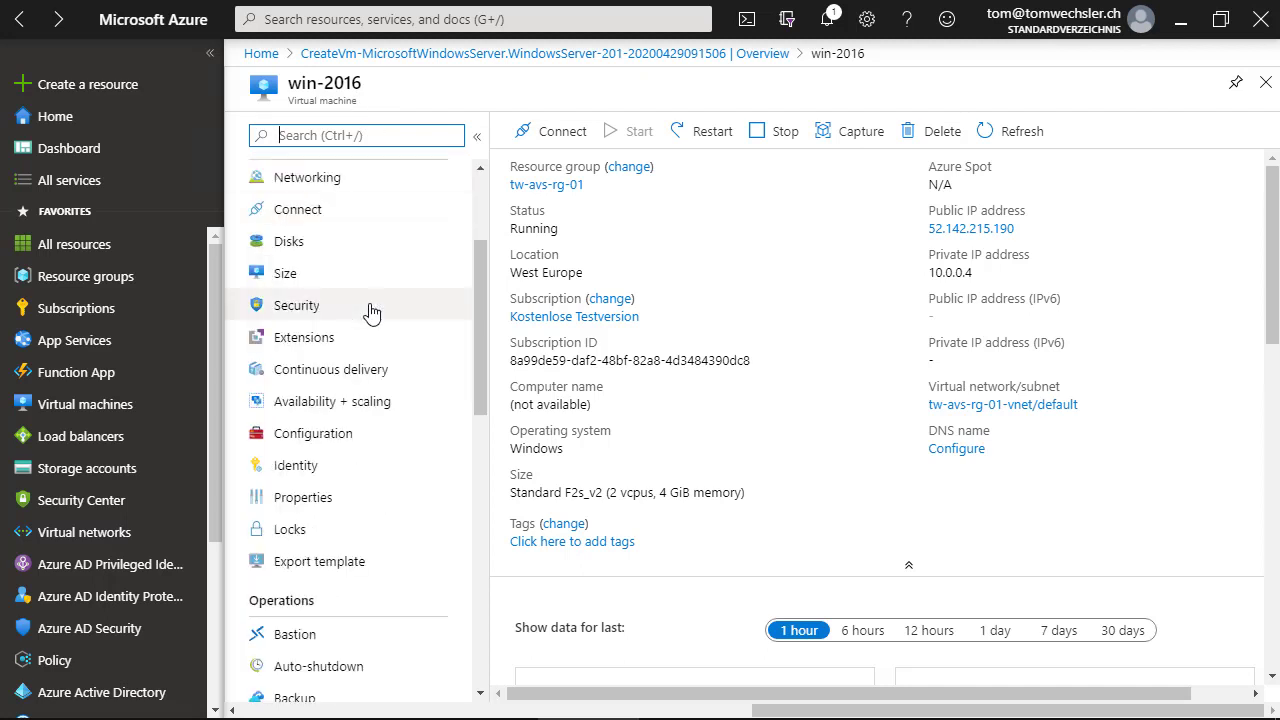
left_click(330, 405)
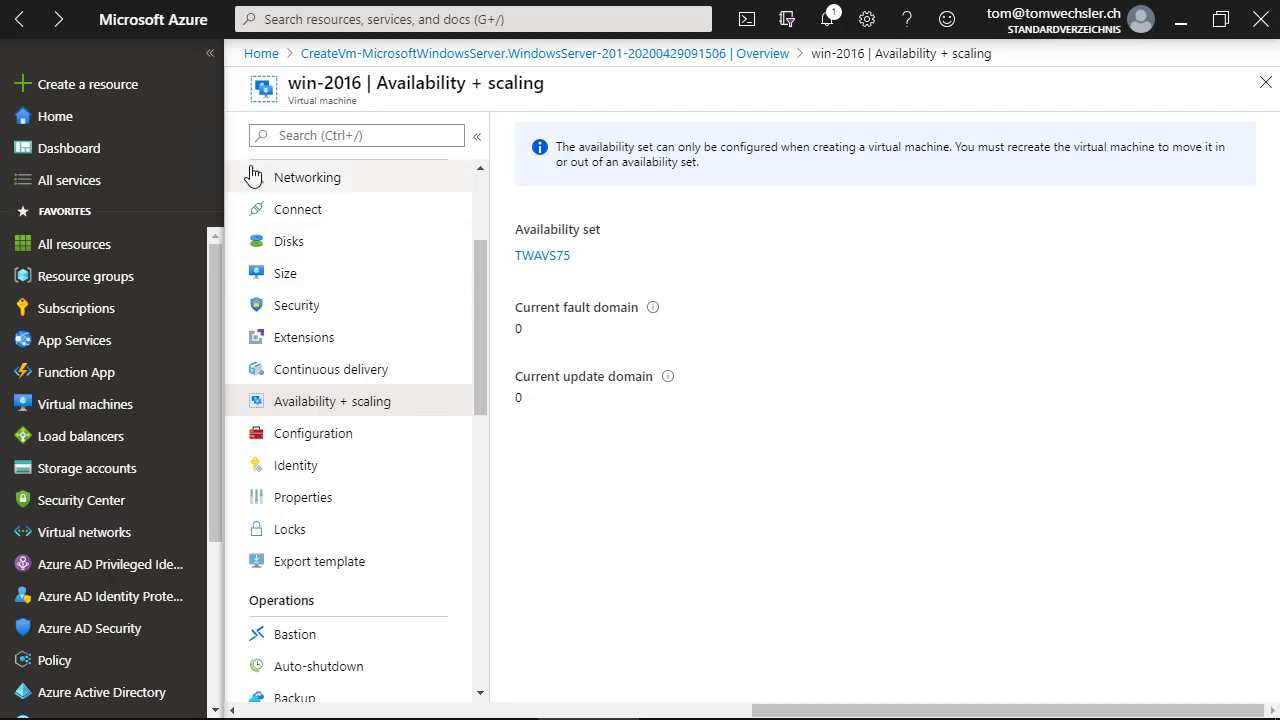
Step: Search the portal for availability sets with "avai" and open the overview of the availability set twavs75
left_click(322, 20)
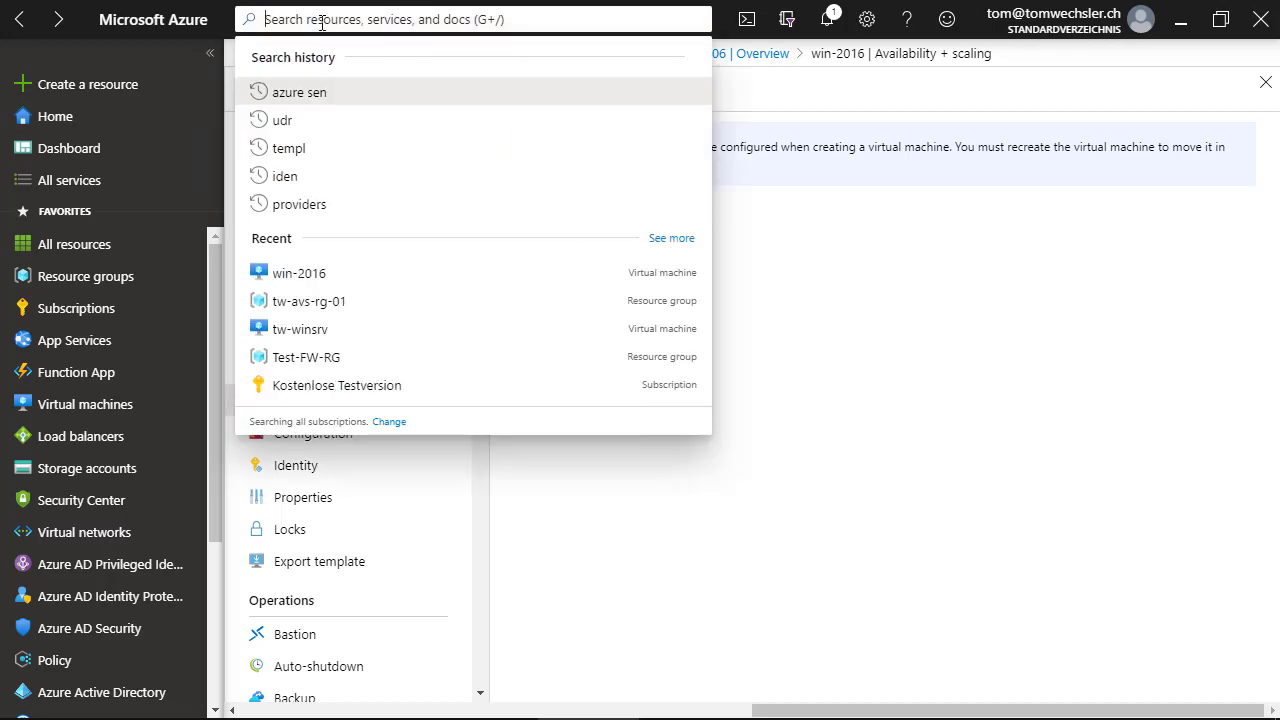
type("avai")
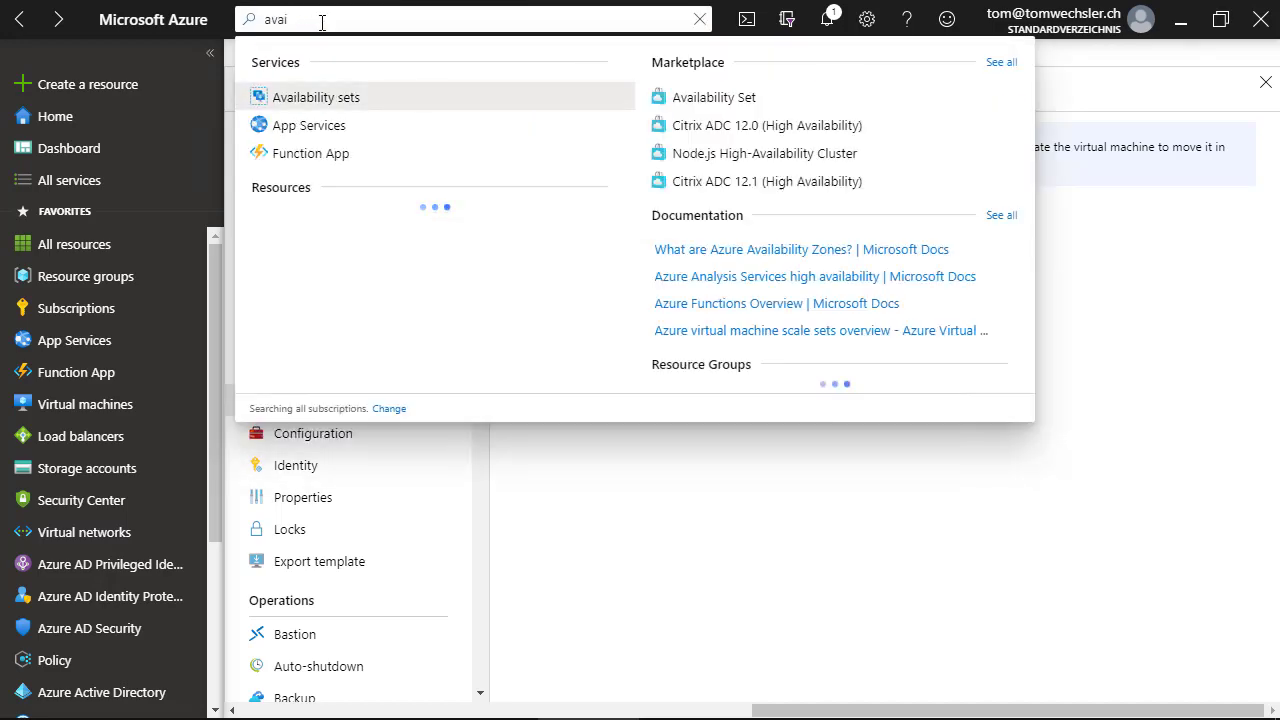
left_click(322, 97)
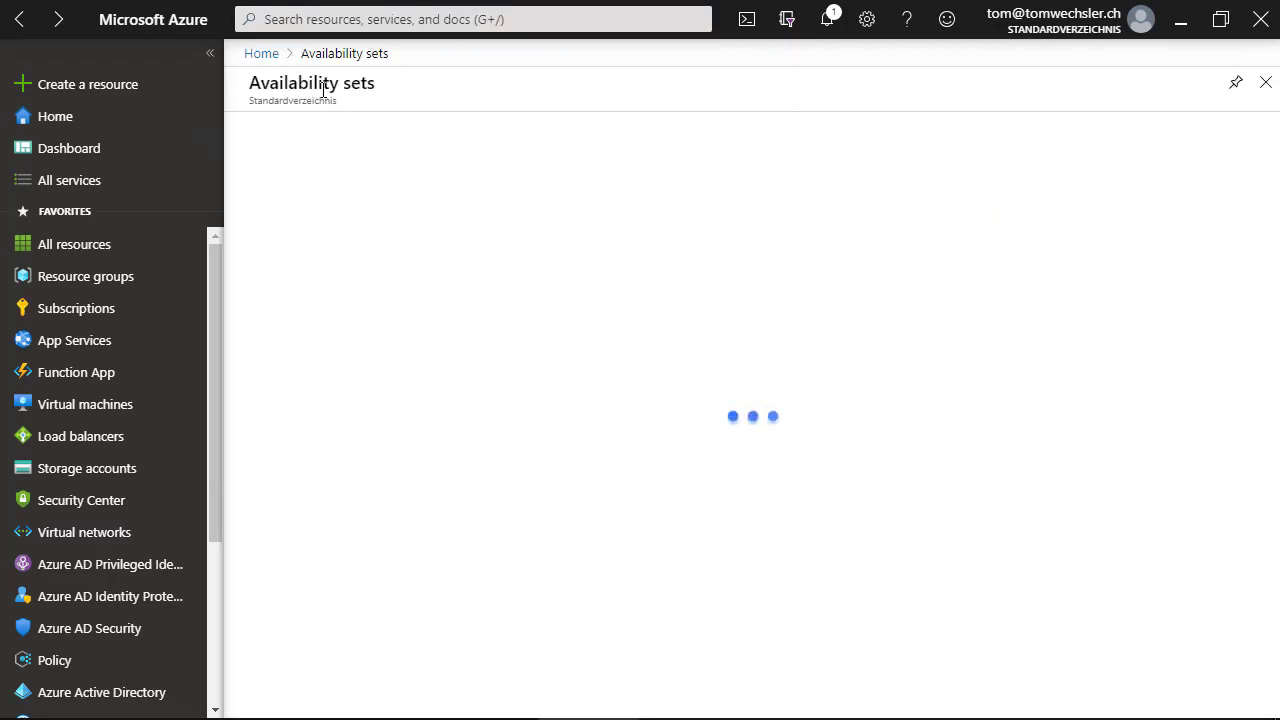
left_click(338, 304)
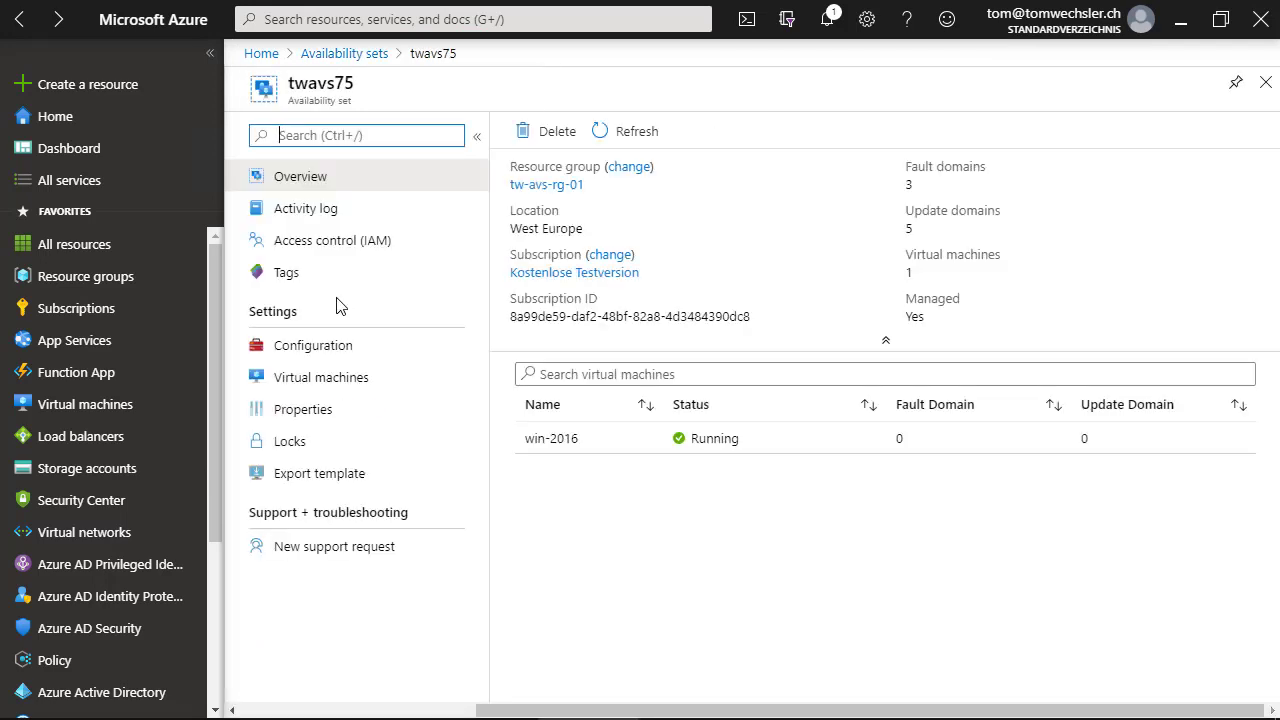
Step: Examine the virtual machines and the proximity placement configuration of the availability set twavs75, and return to its overview
left_click(331, 387)
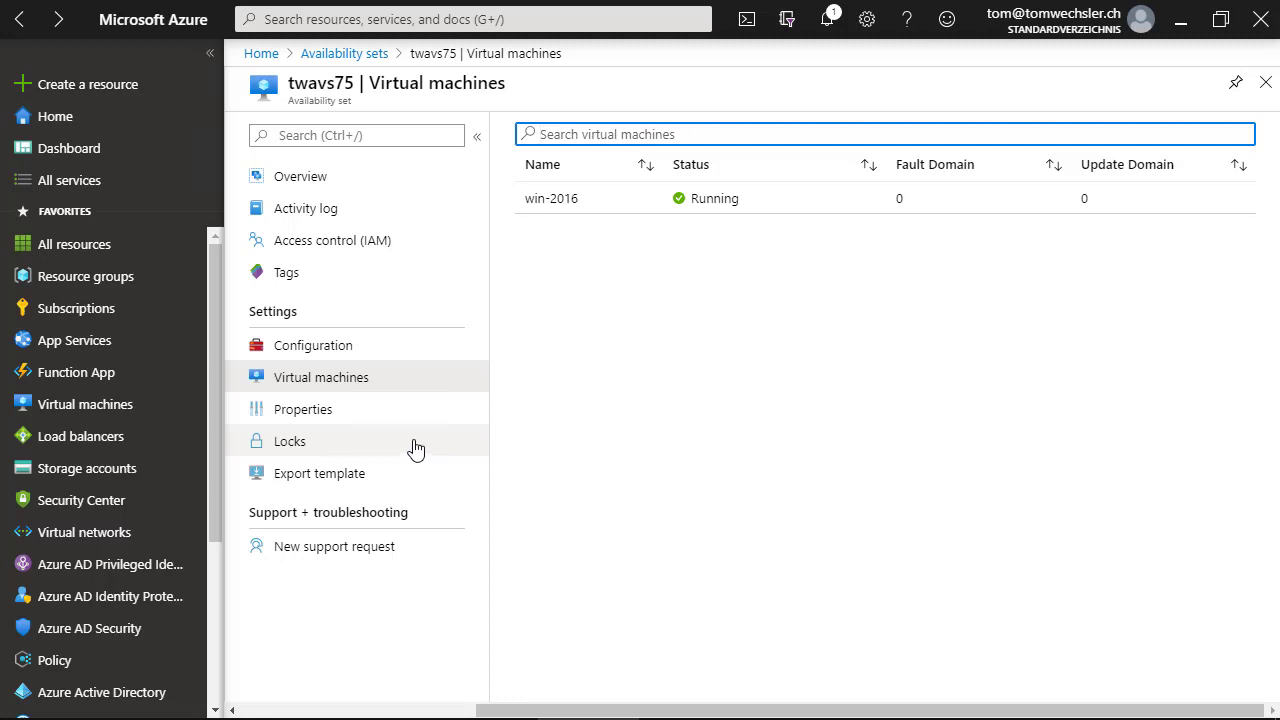
left_click(330, 354)
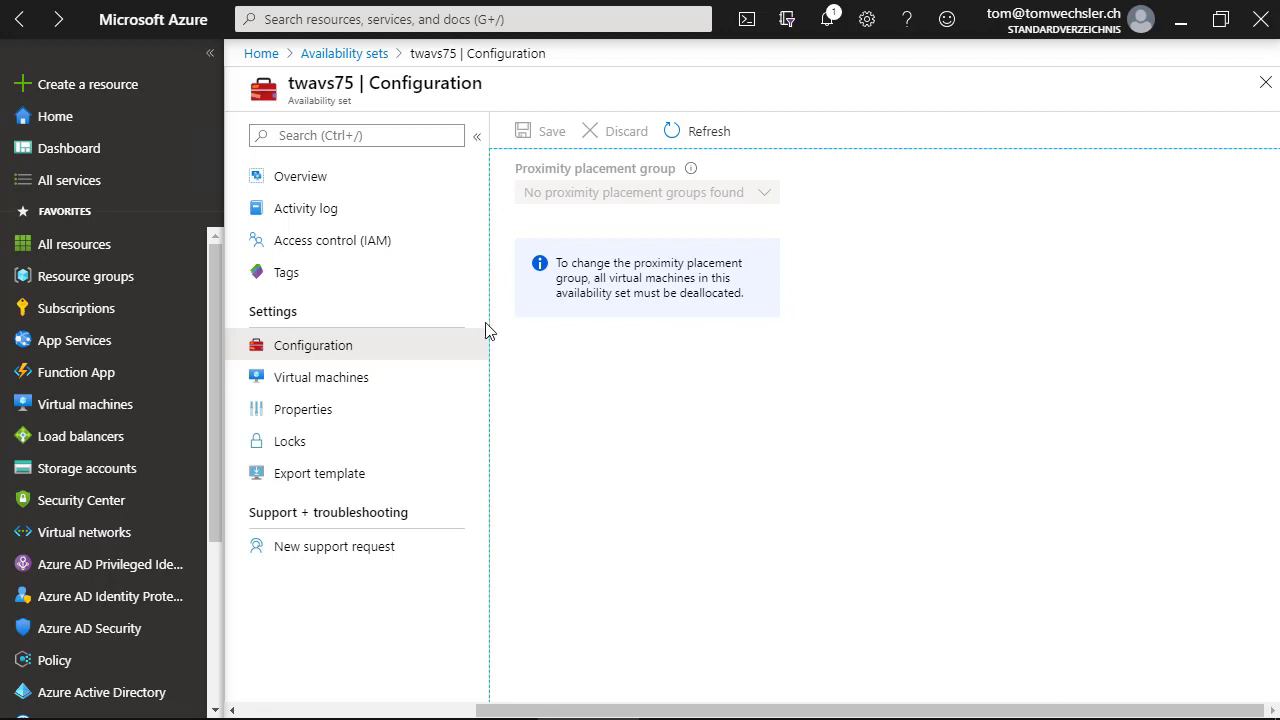
left_click(302, 180)
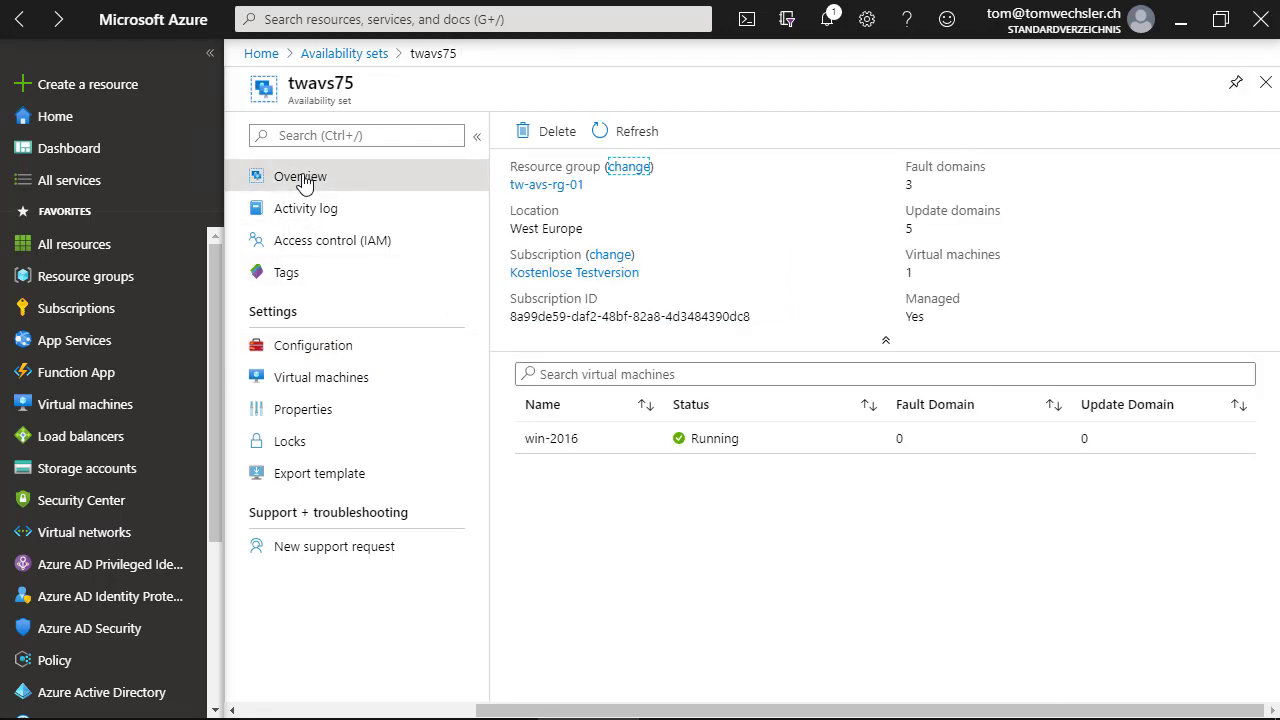